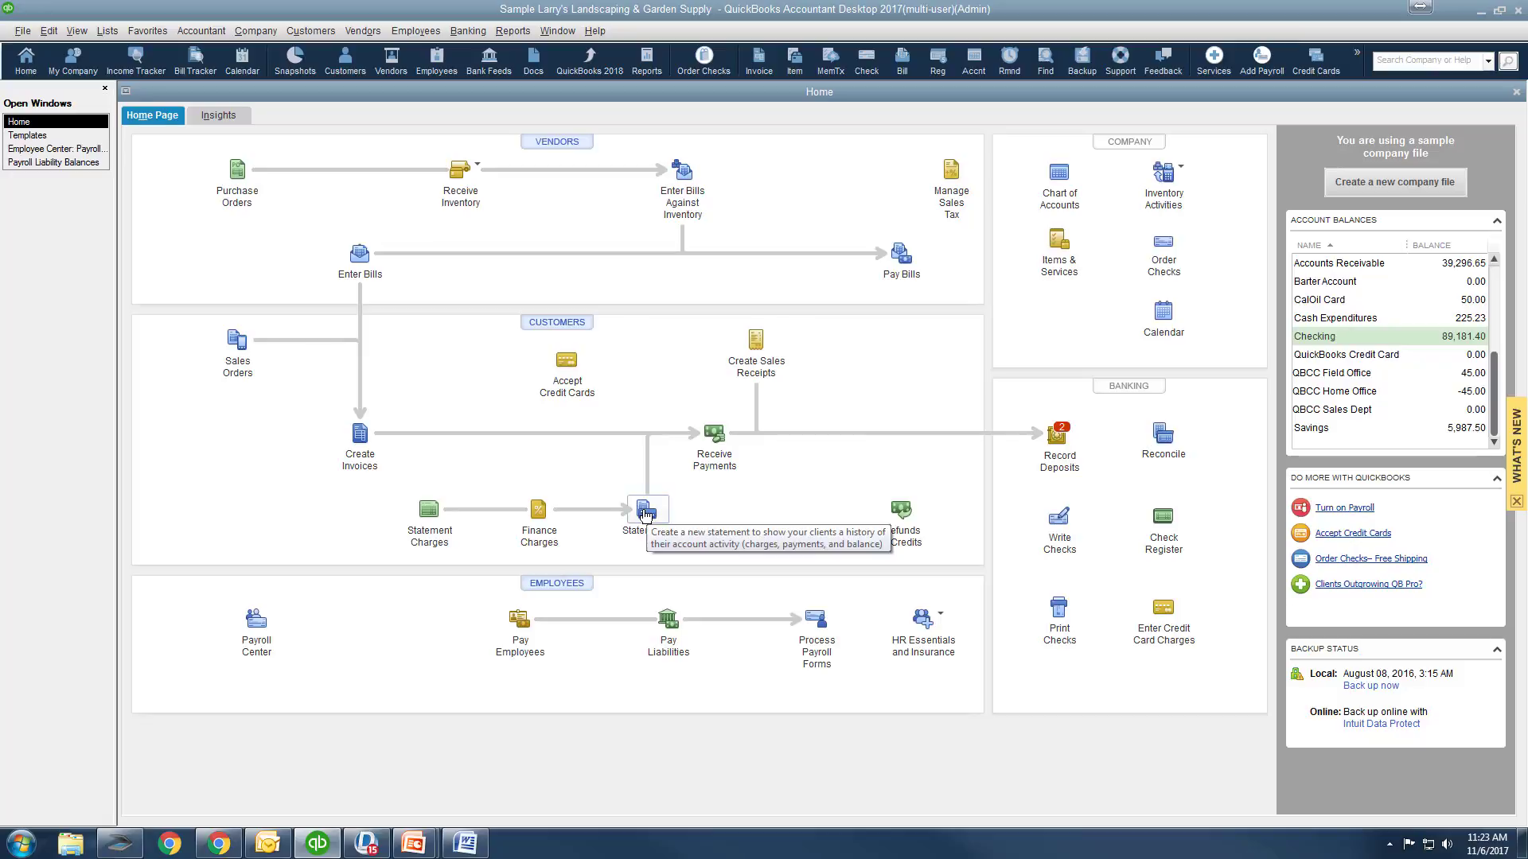
Step: Open the statement creation form and set the statement period from 10/01/2021 to 12/15/2021
click(646, 514)
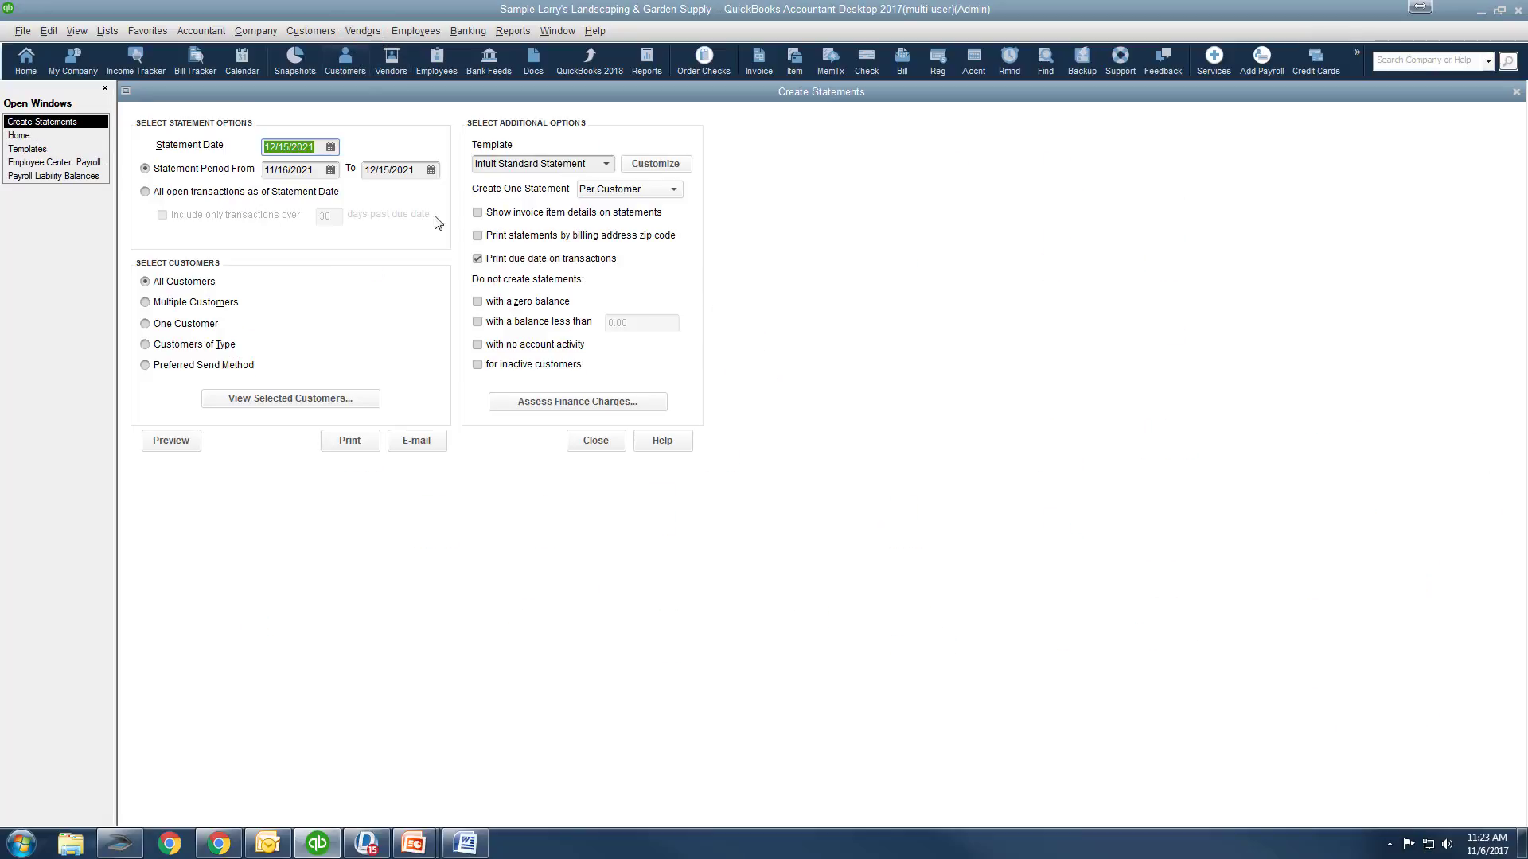
click(322, 34)
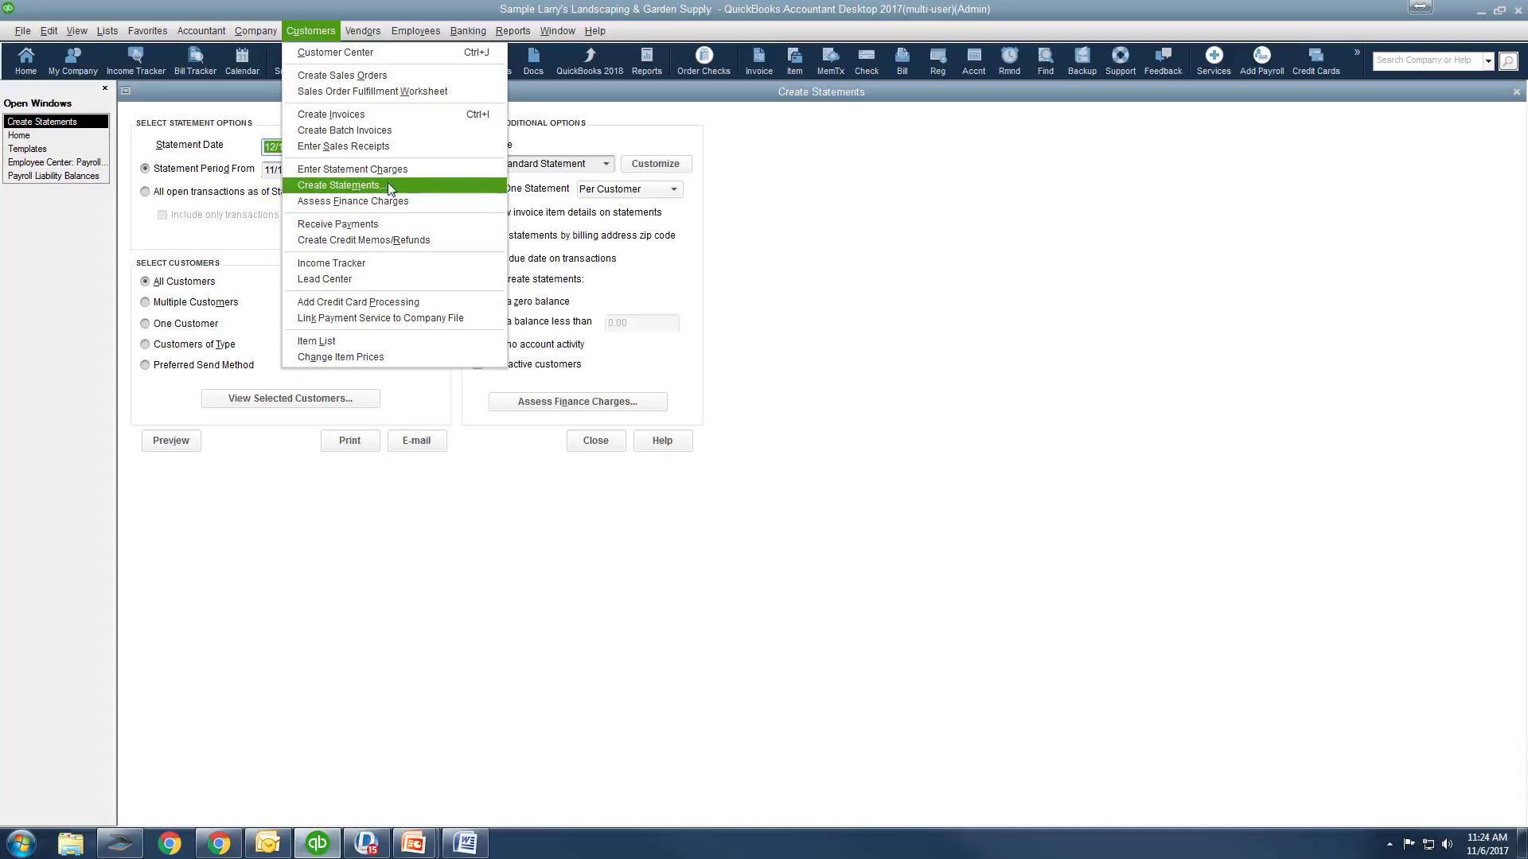
click(820, 444)
key(alt+Tab)
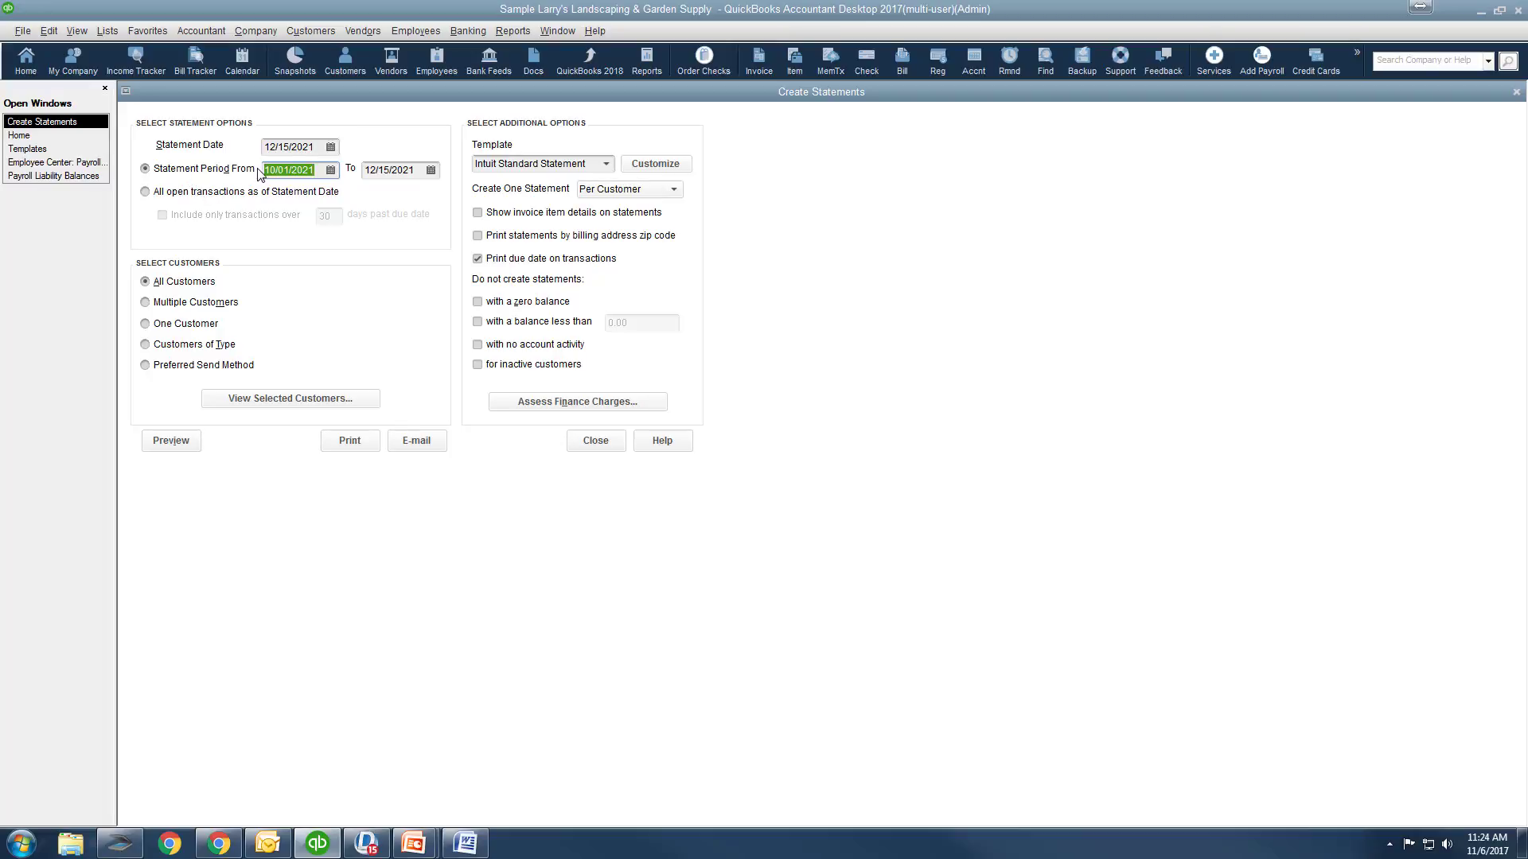
click(331, 171)
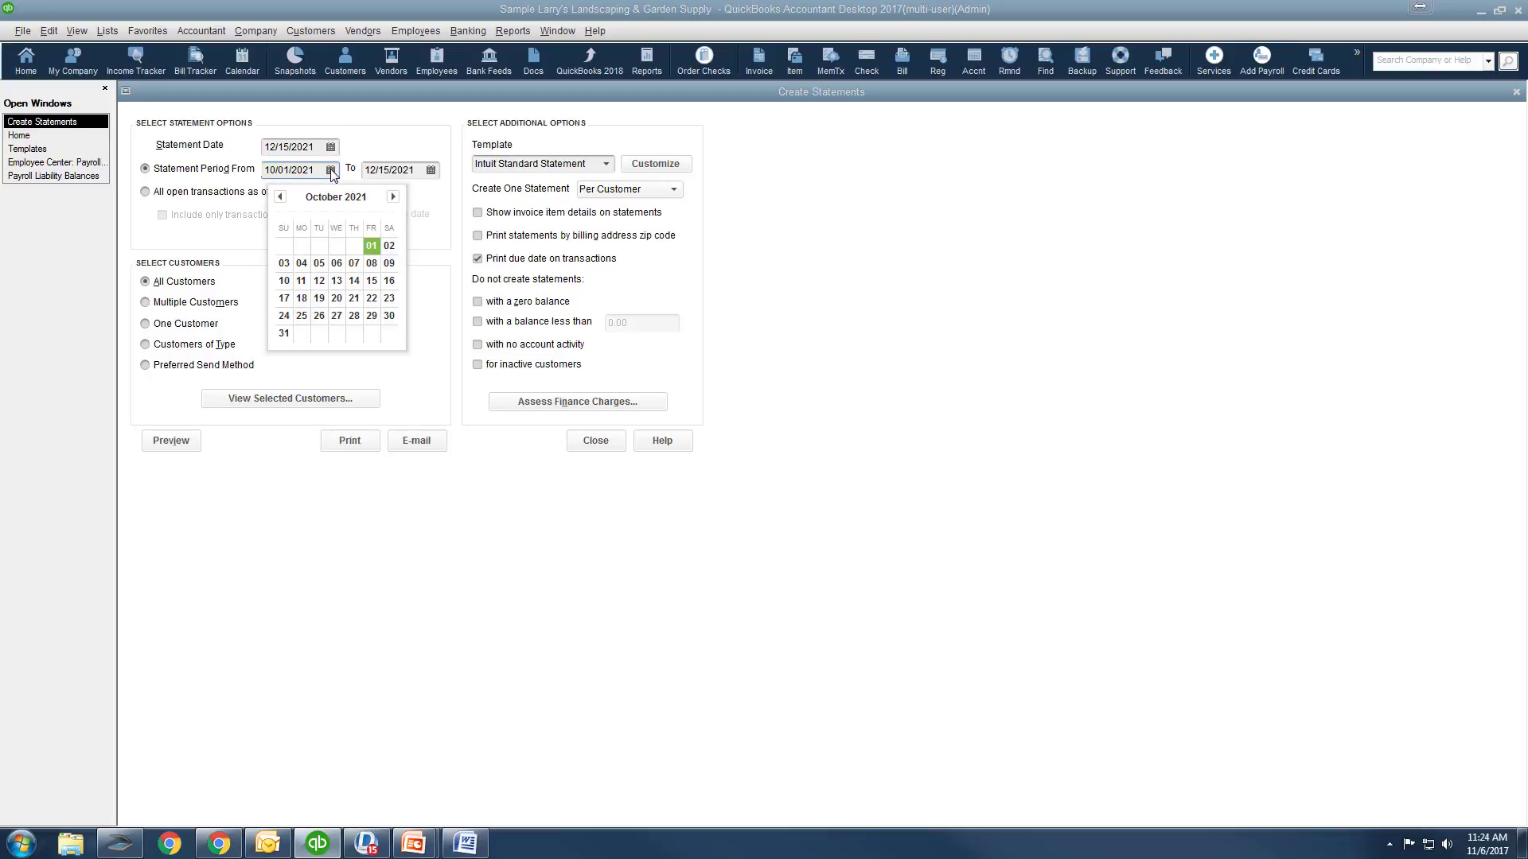
click(432, 170)
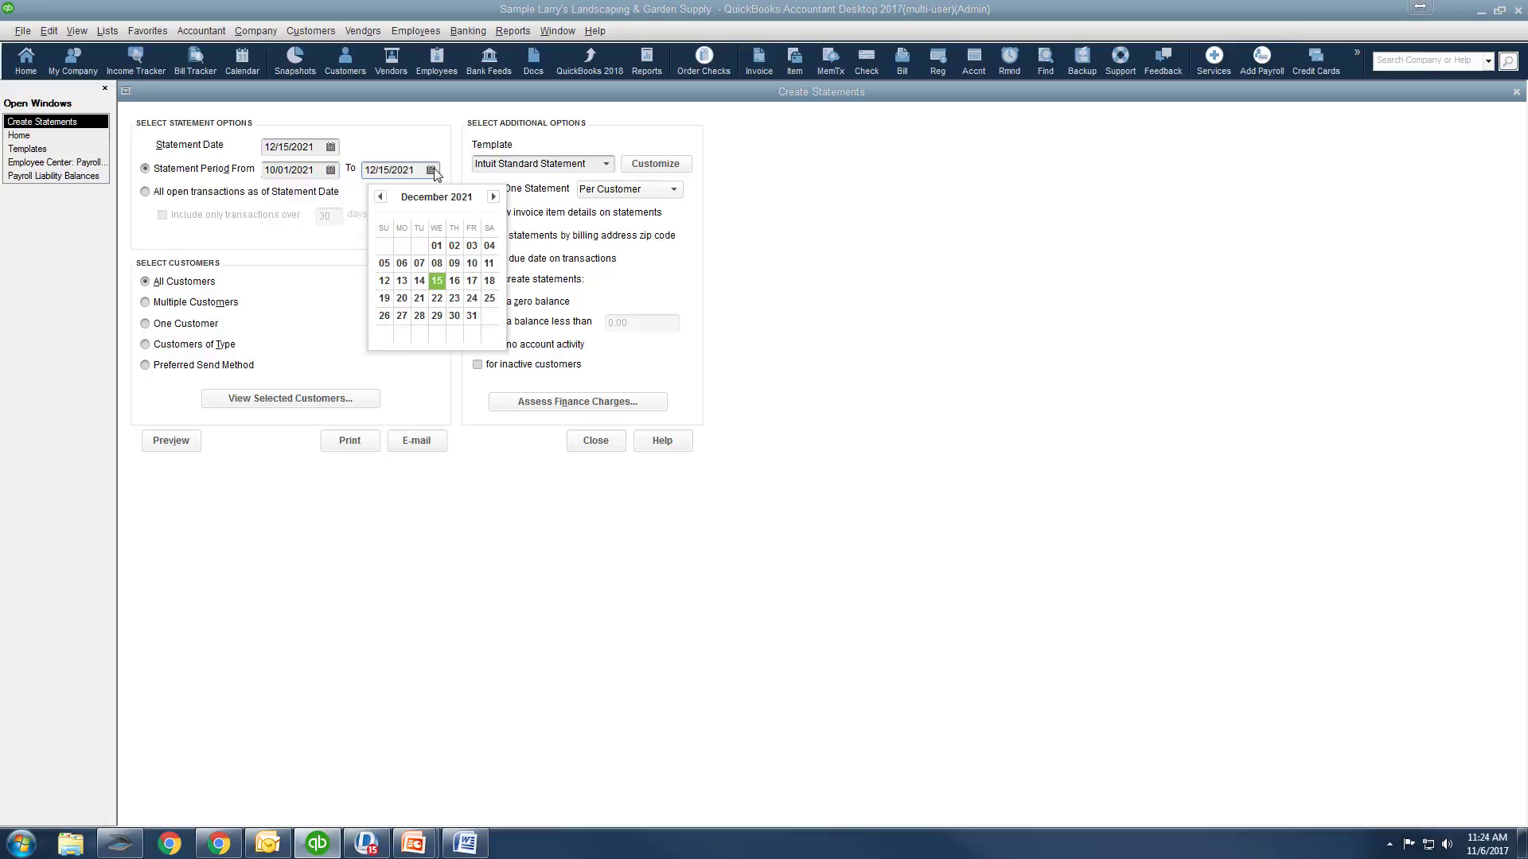
click(146, 194)
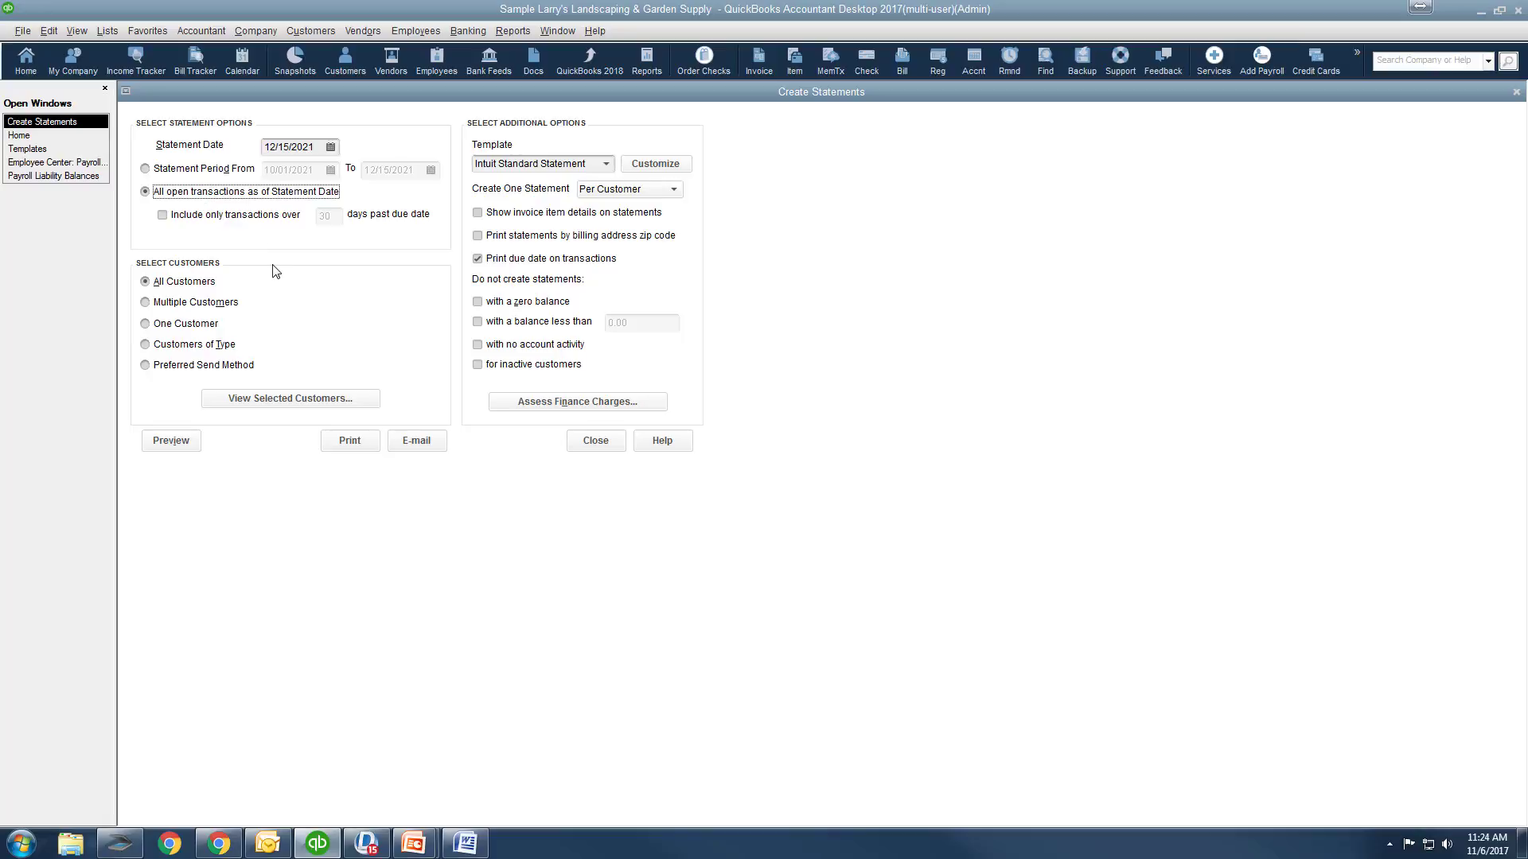
click(145, 168)
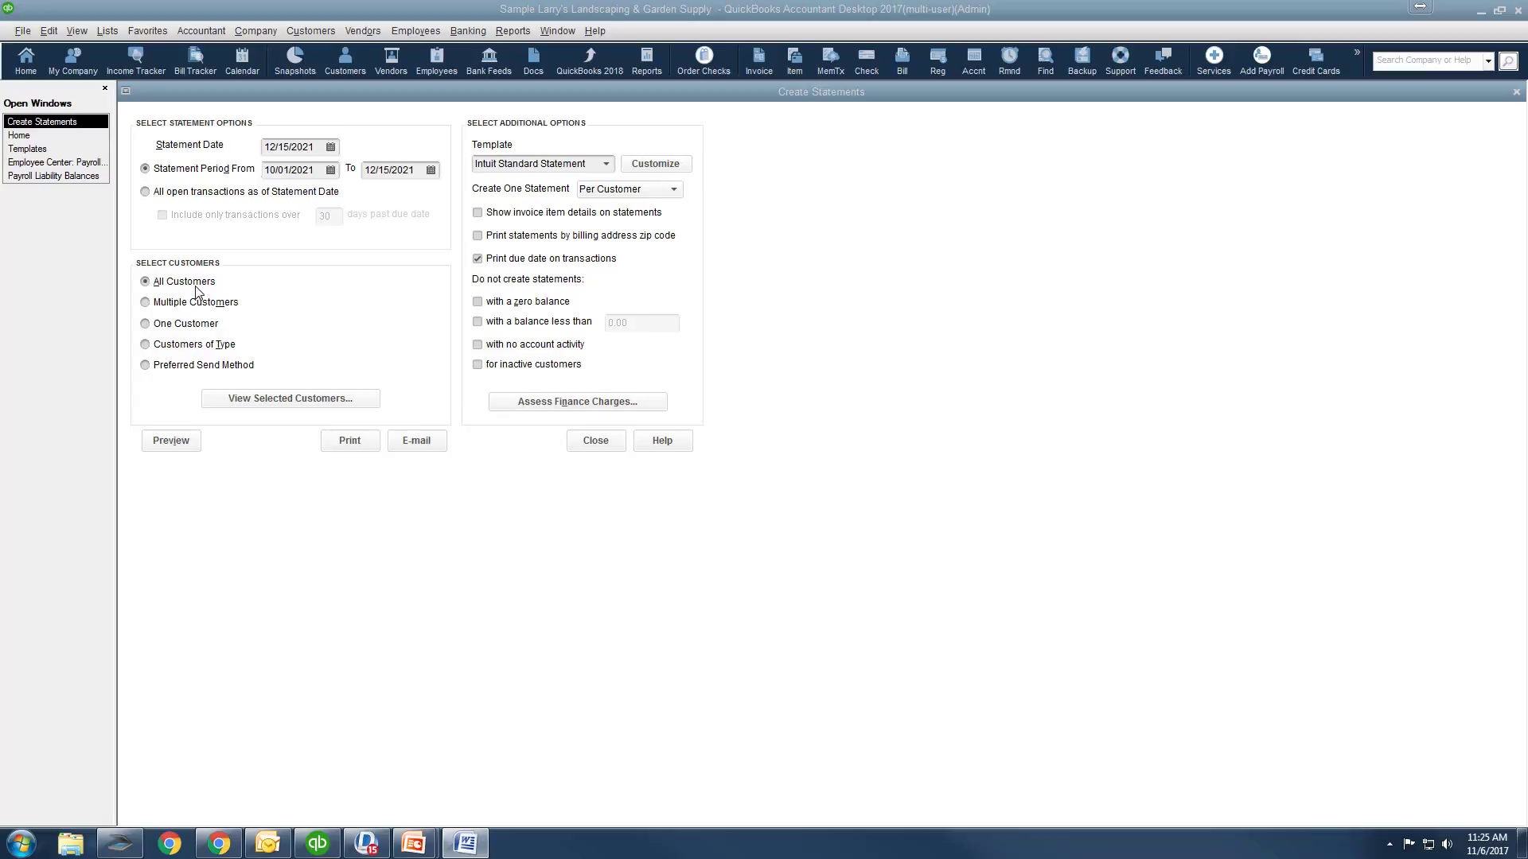
click(151, 302)
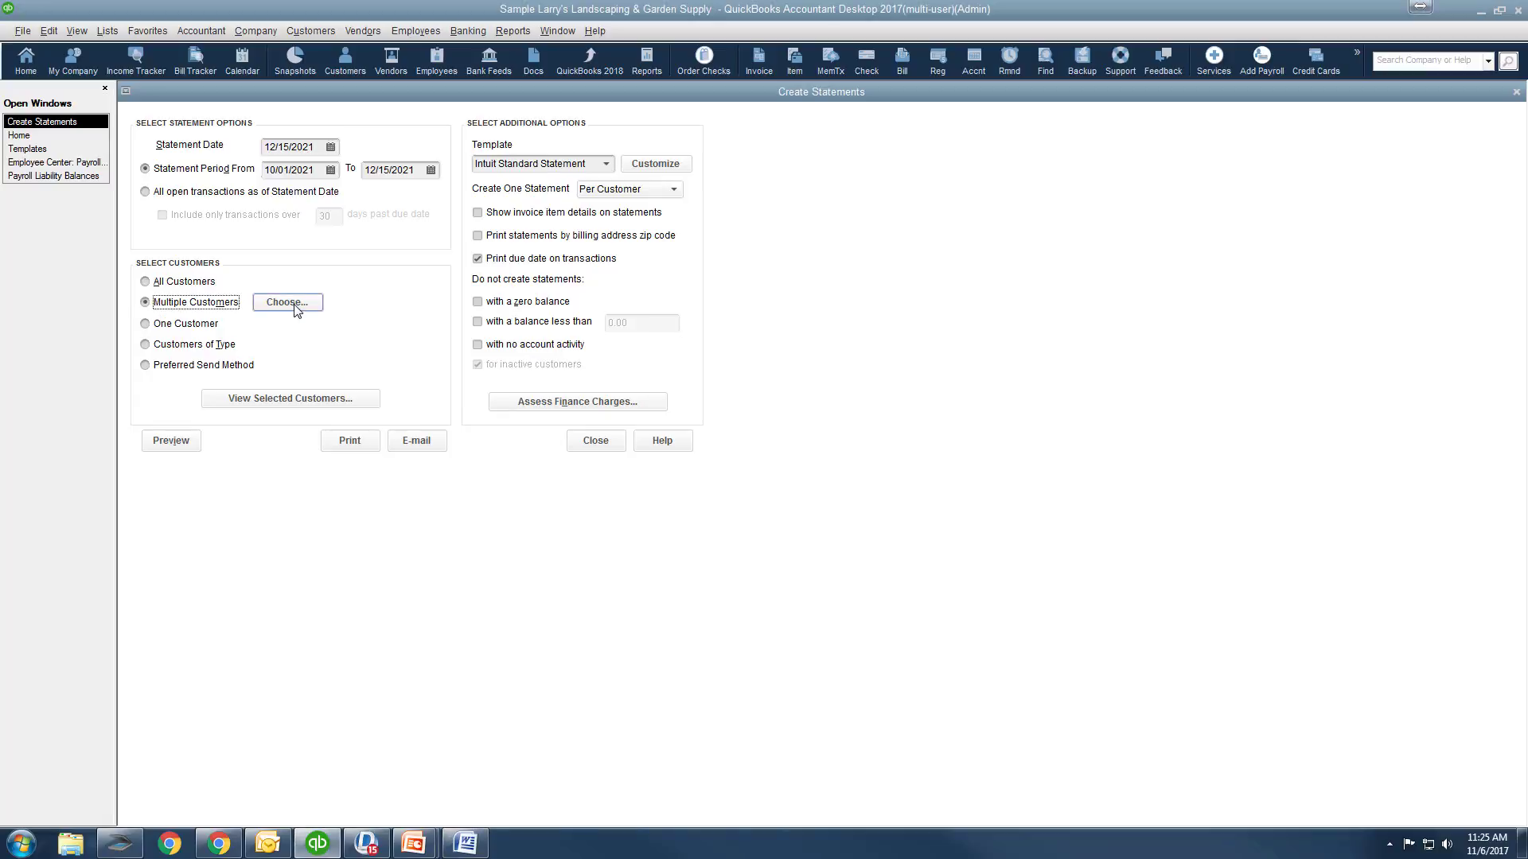
click(288, 303)
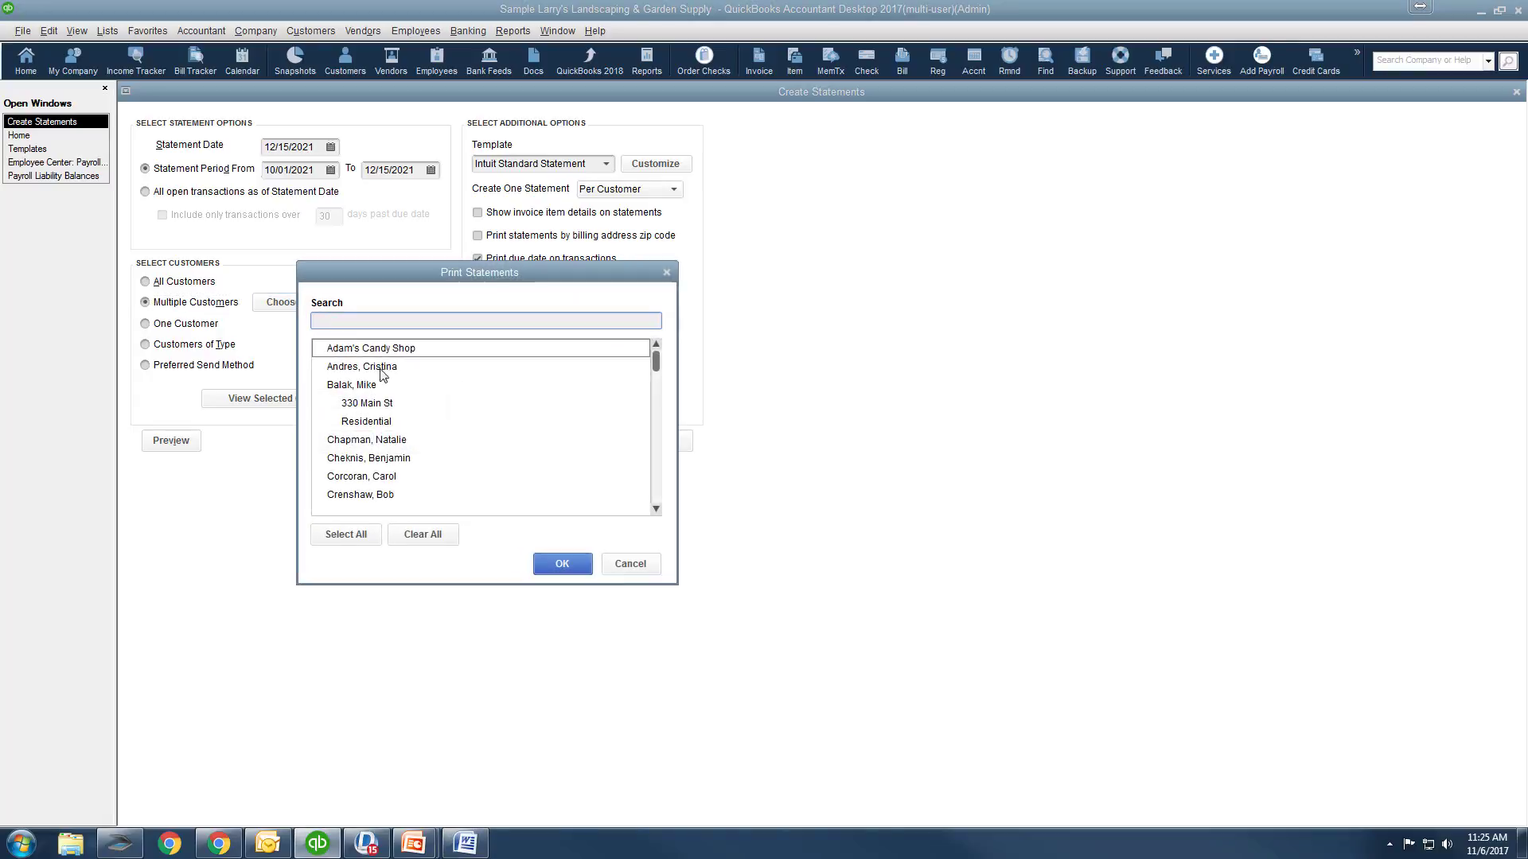
click(366, 460)
click(385, 494)
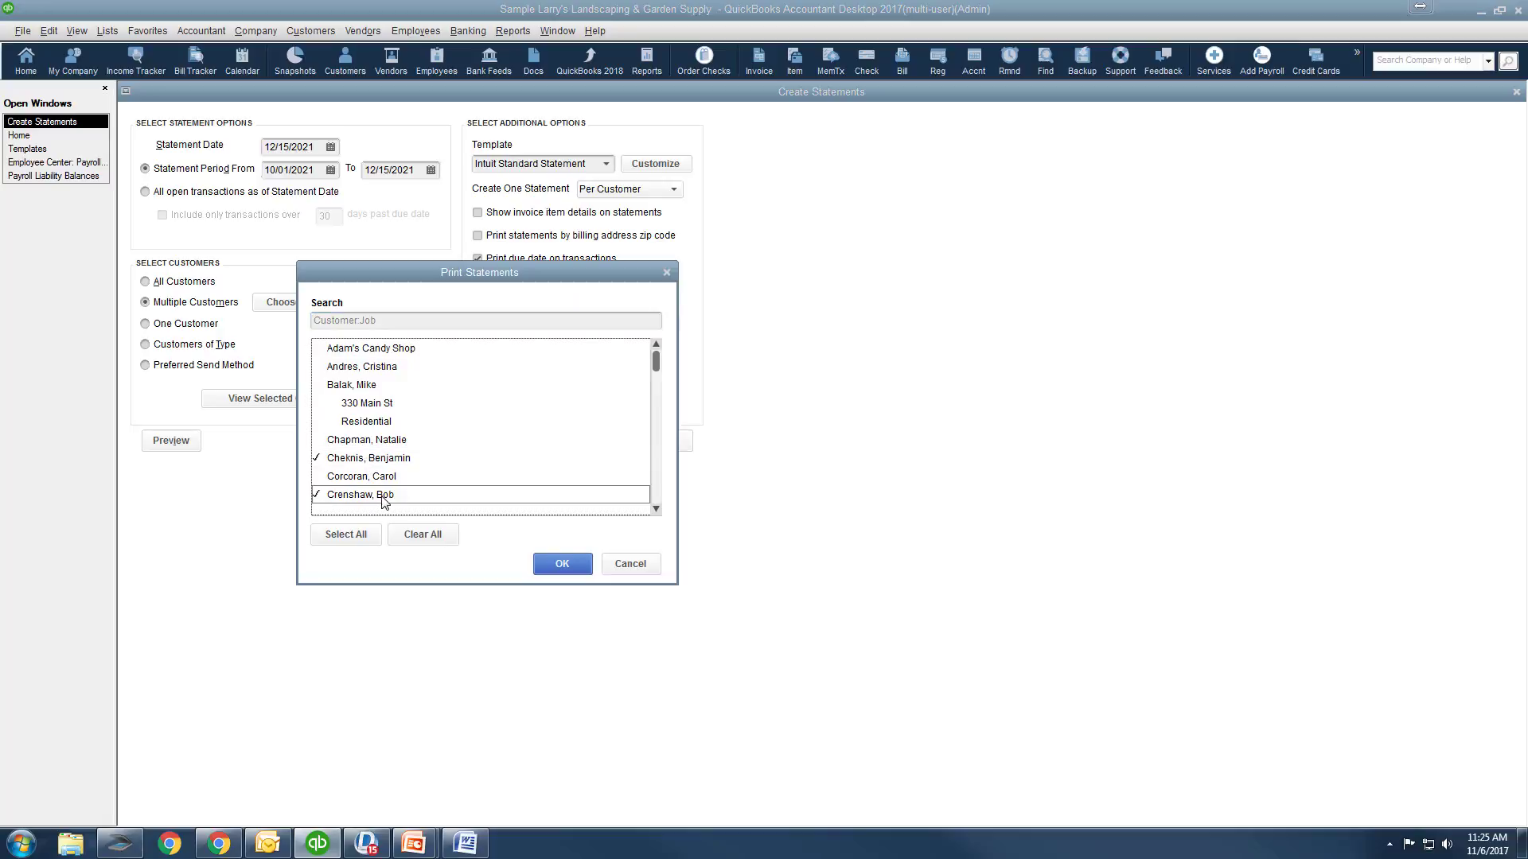
scroll(385, 495, down, 2)
click(386, 460)
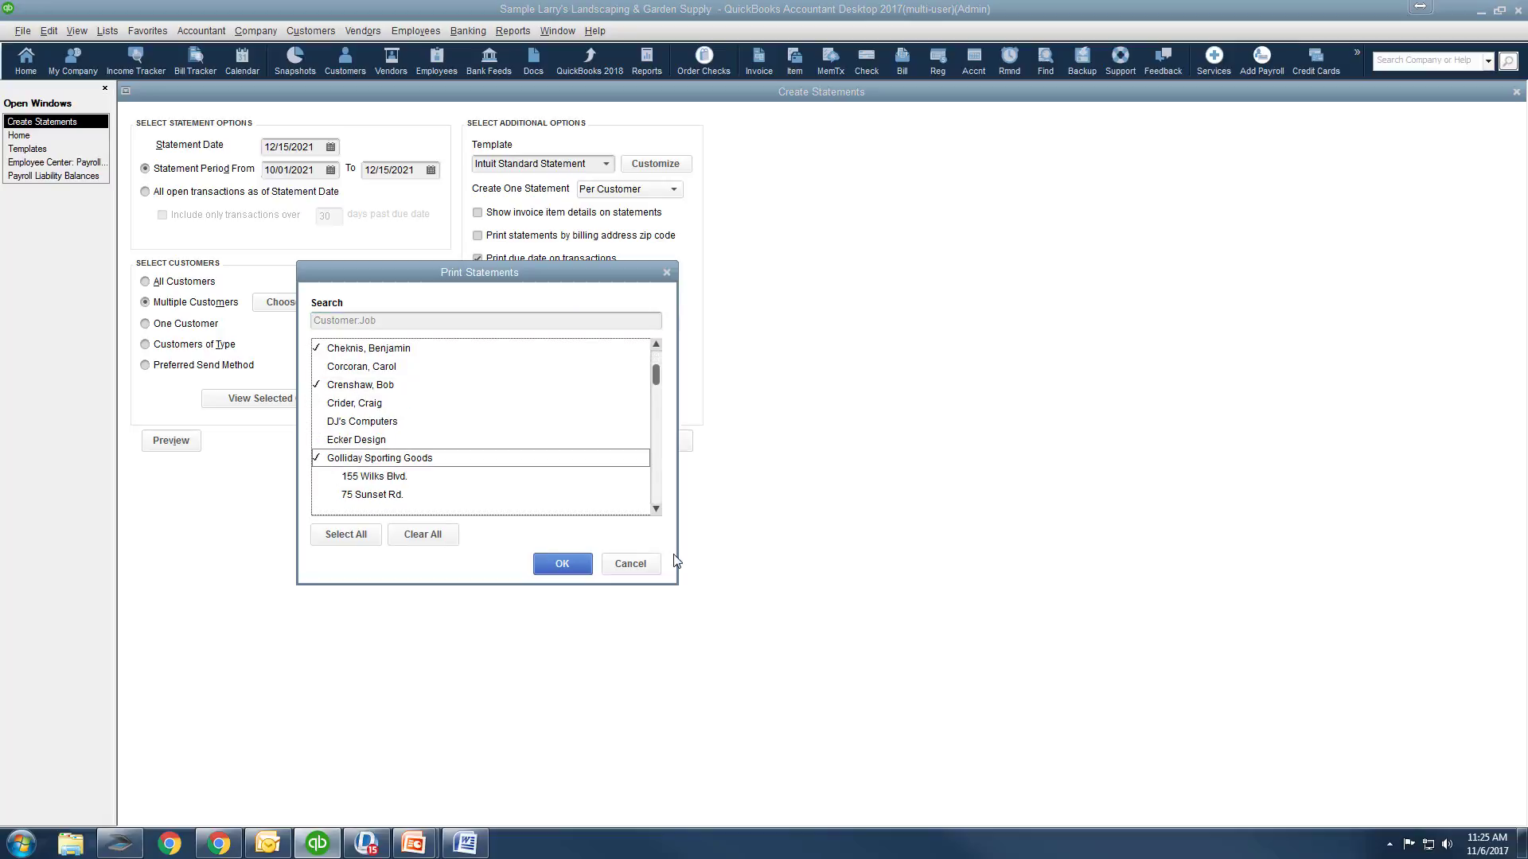
click(630, 563)
Step: Limit the statements to one customer and choose an individual customer from the list
click(145, 324)
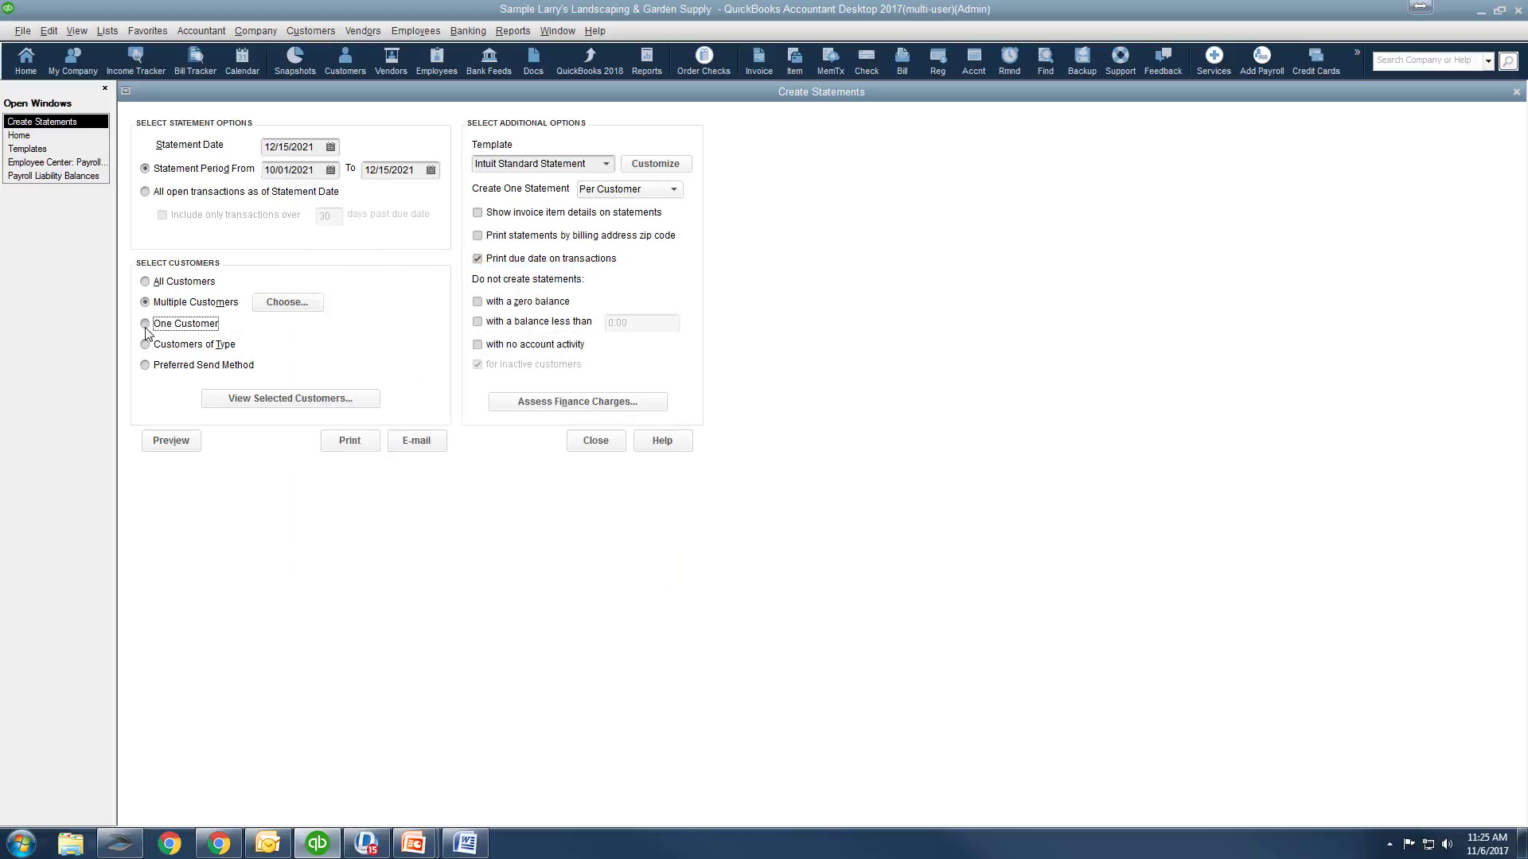
click(331, 323)
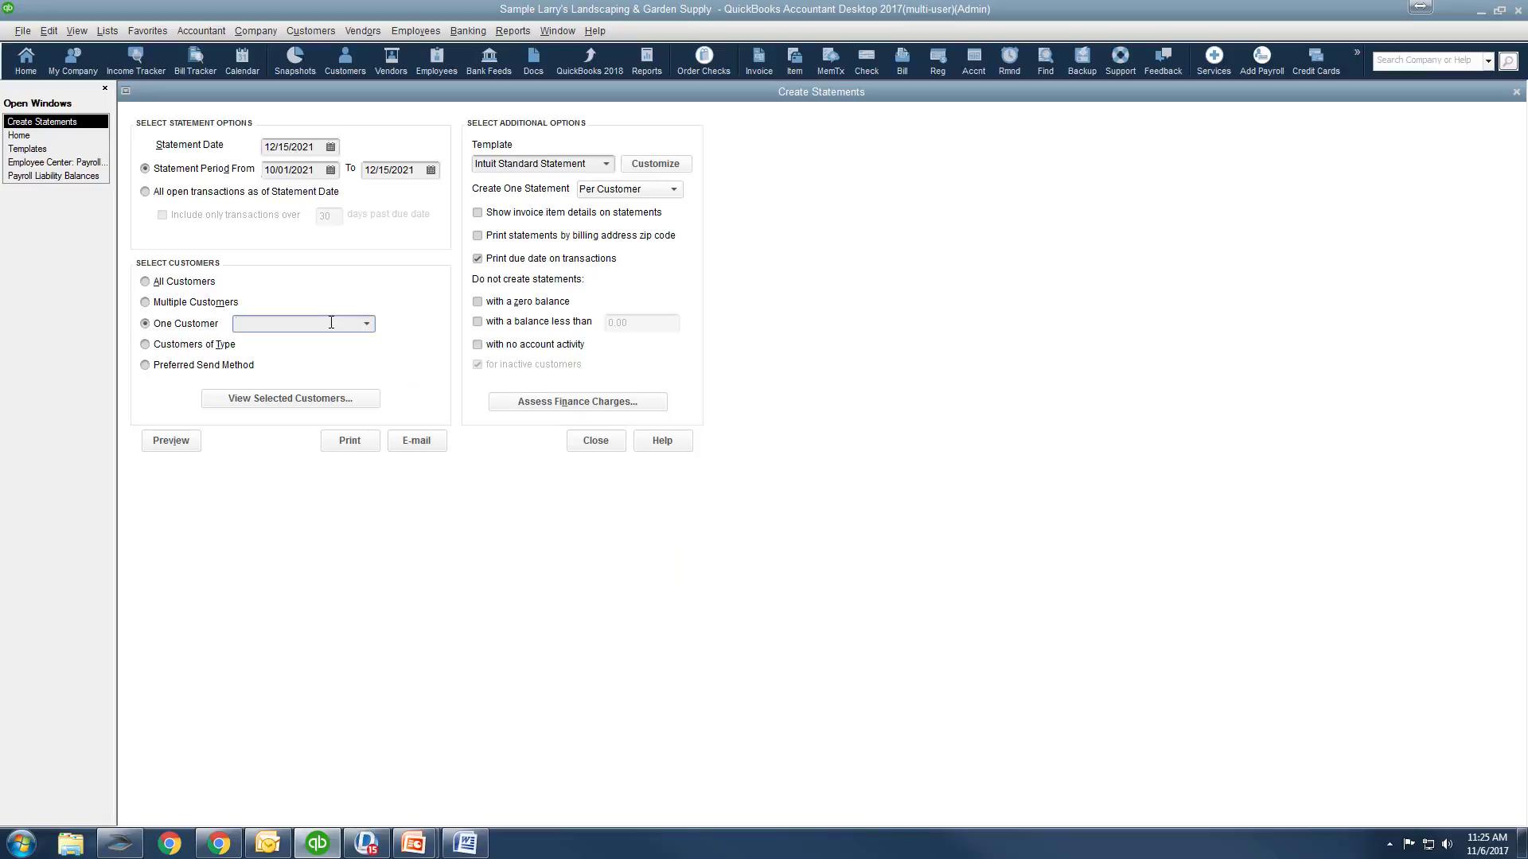
click(366, 323)
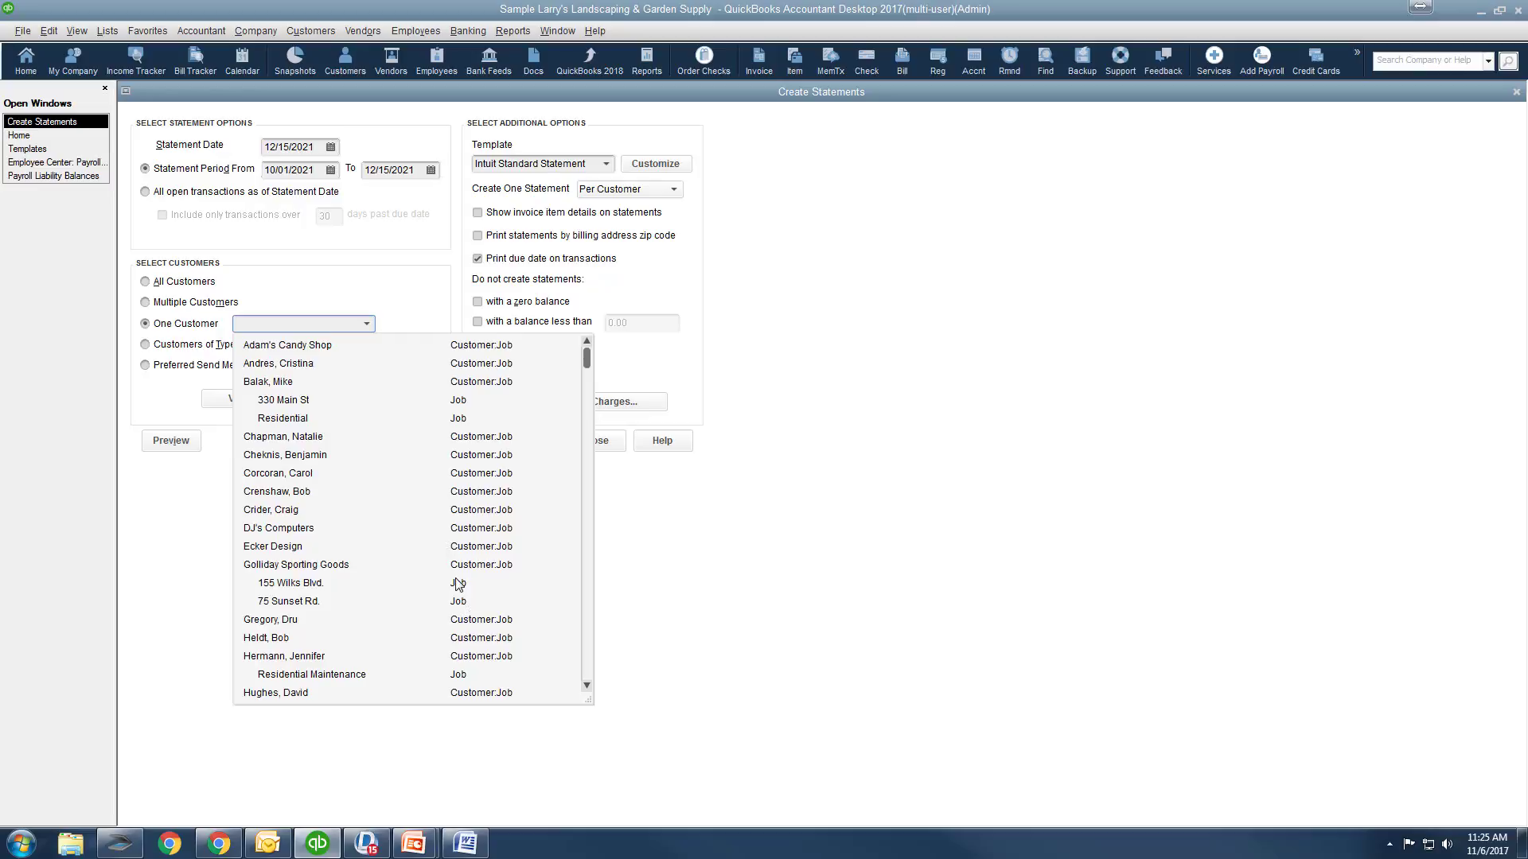
click(301, 512)
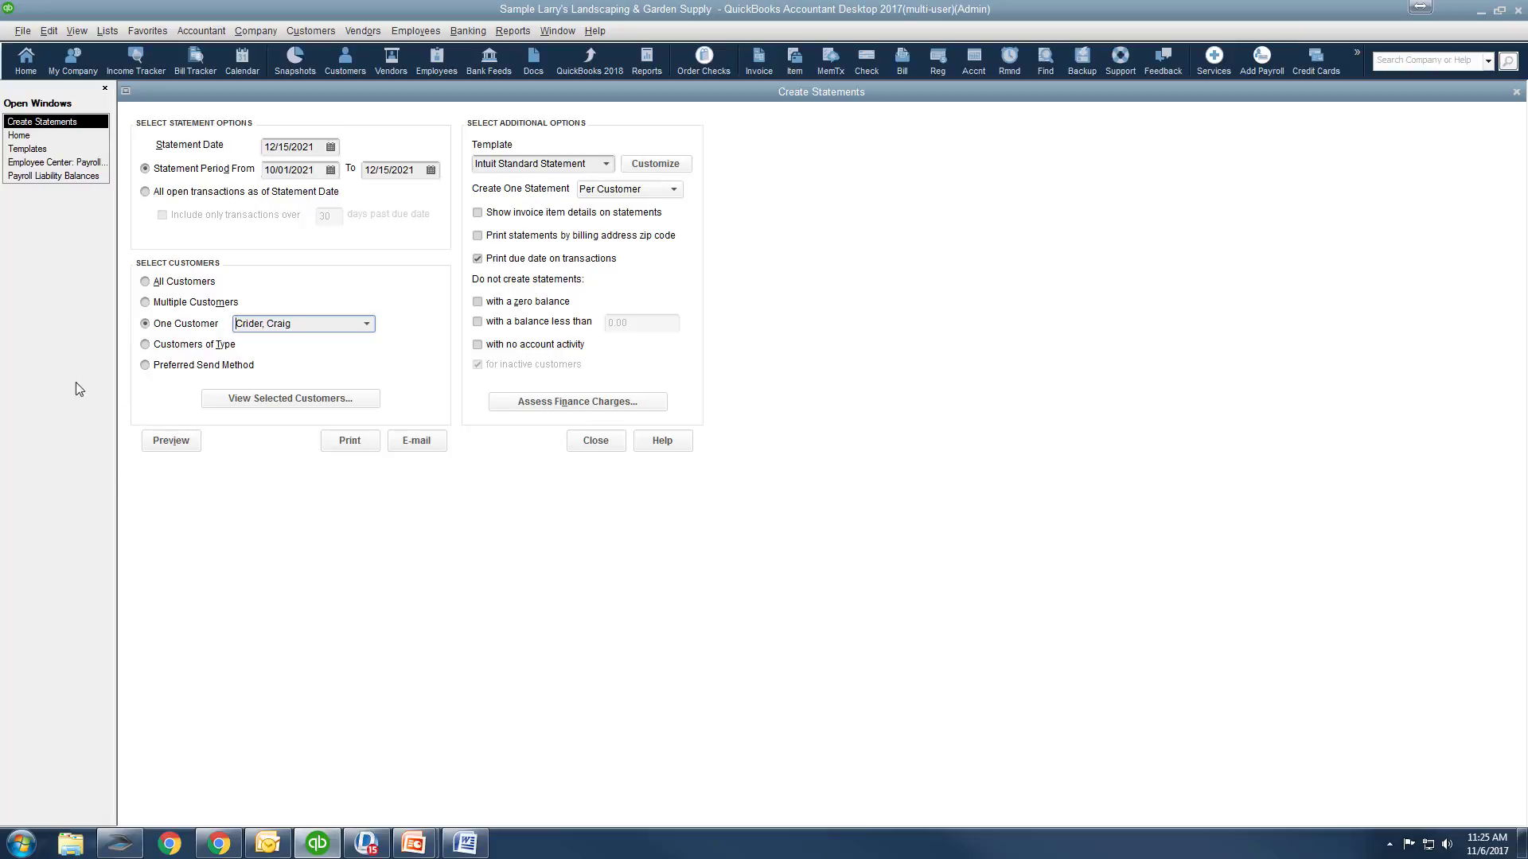
Step: Try selecting the statement customers by customer type and by preferred send method
click(147, 344)
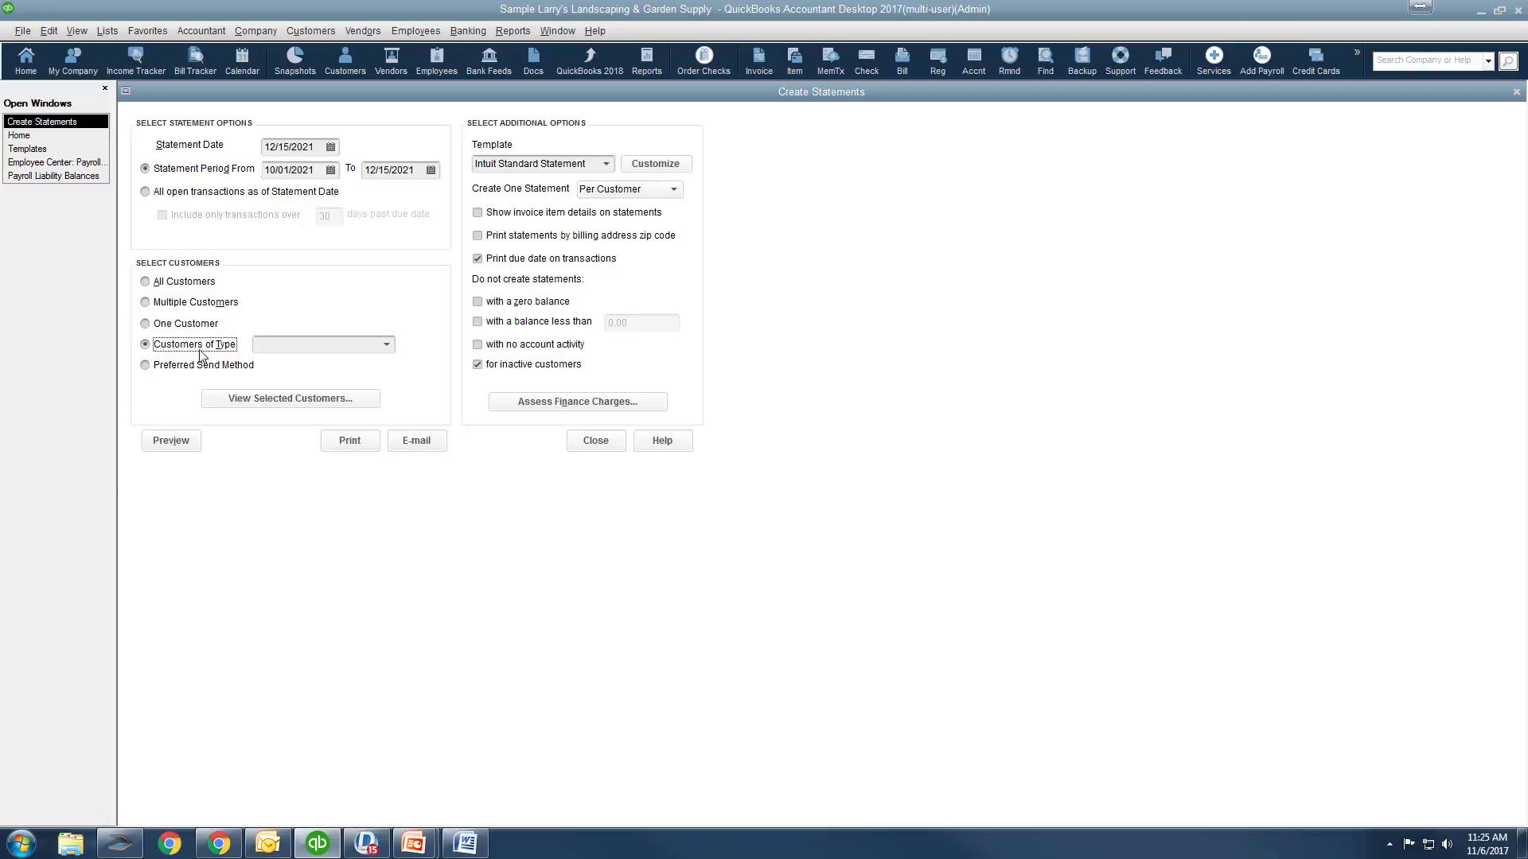
click(387, 344)
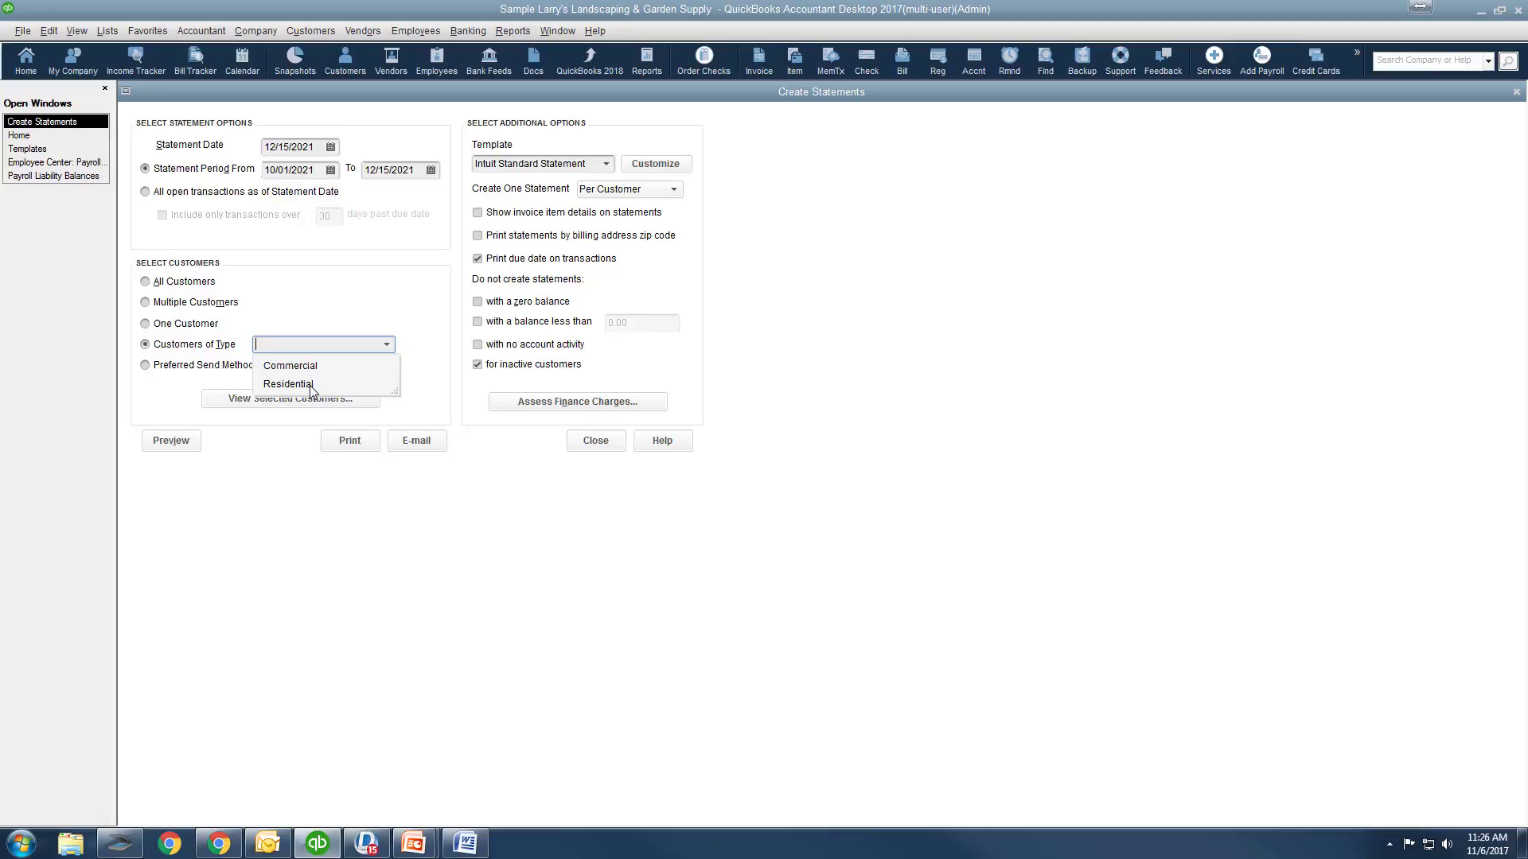
click(205, 365)
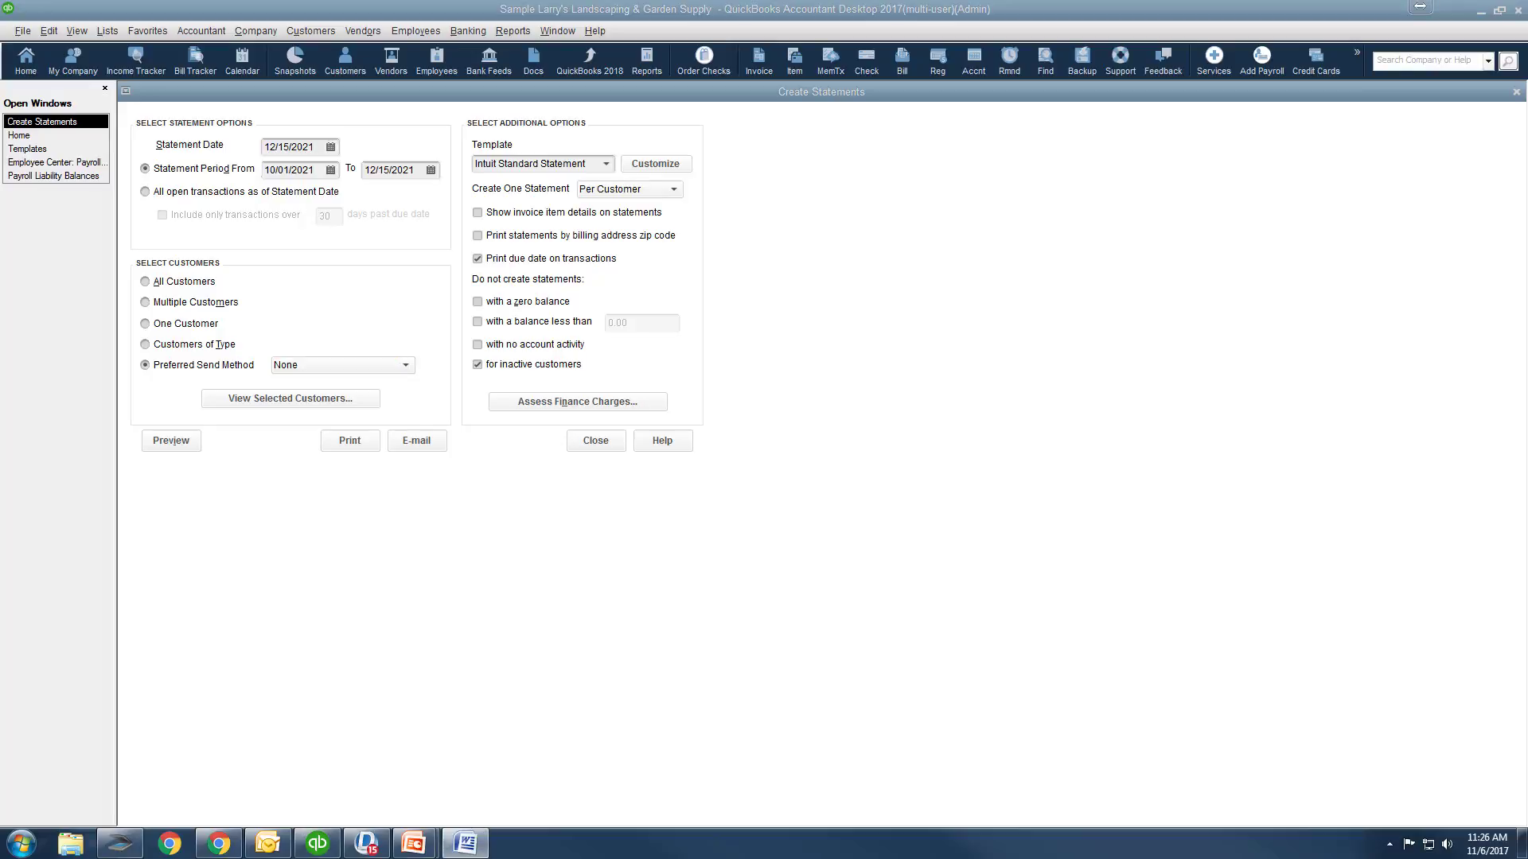
Step: Limit the statements to one customer, Adam's Candy Shop
click(148, 324)
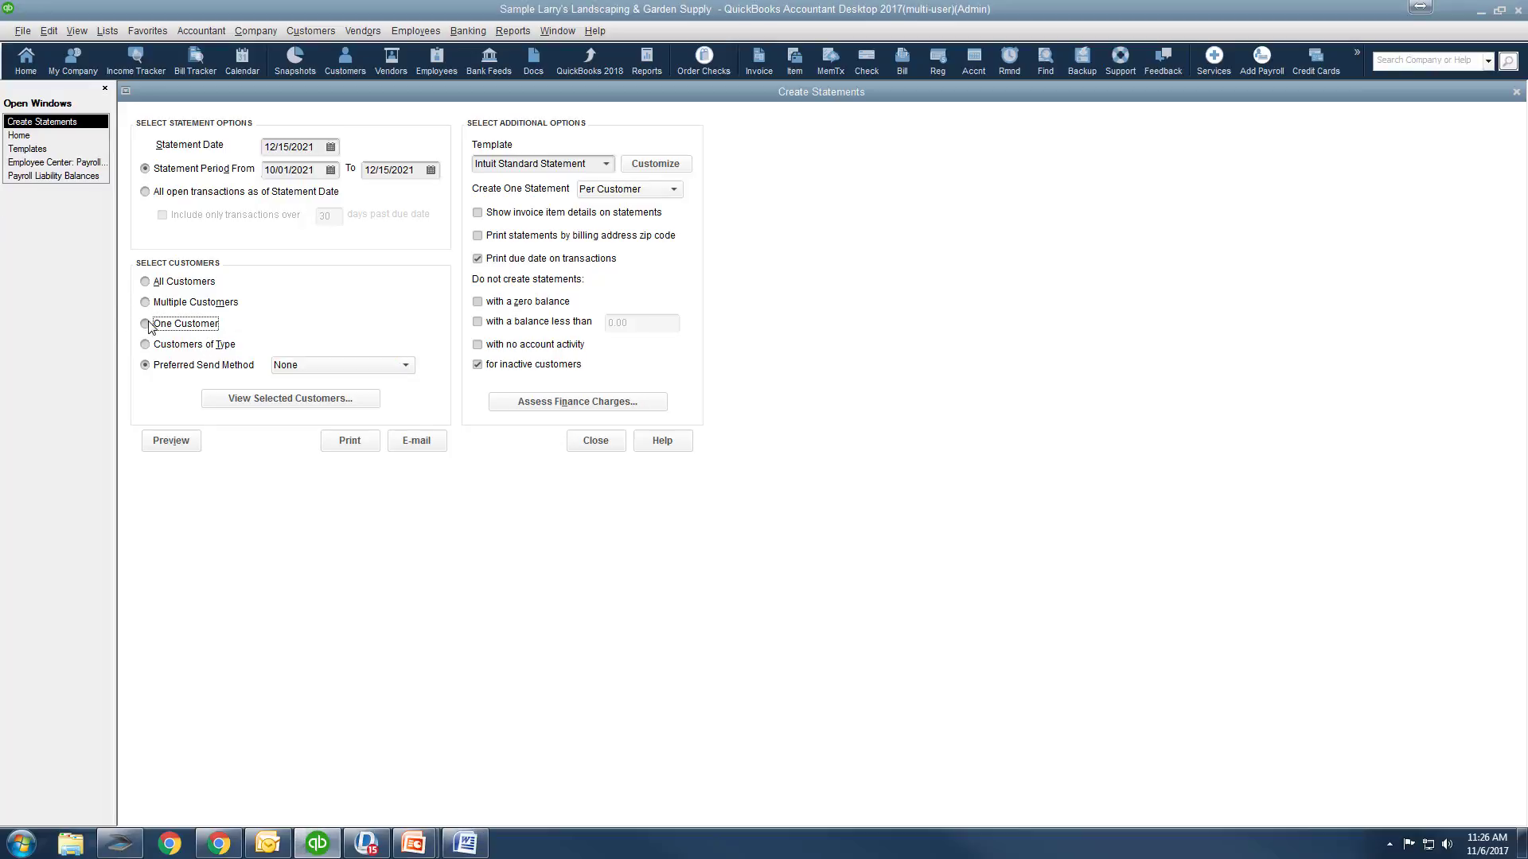
click(364, 325)
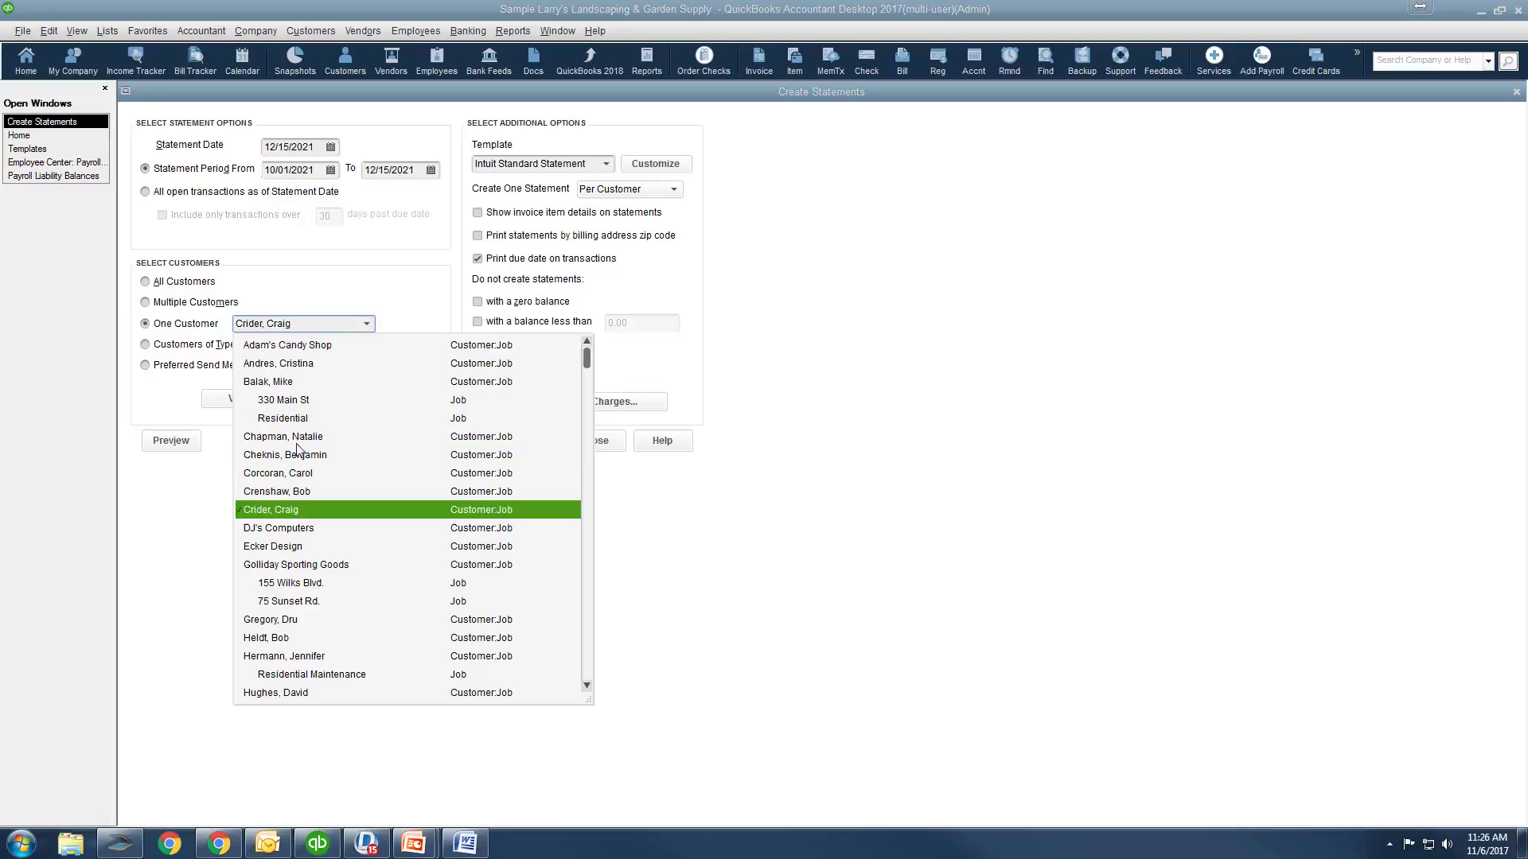
click(291, 347)
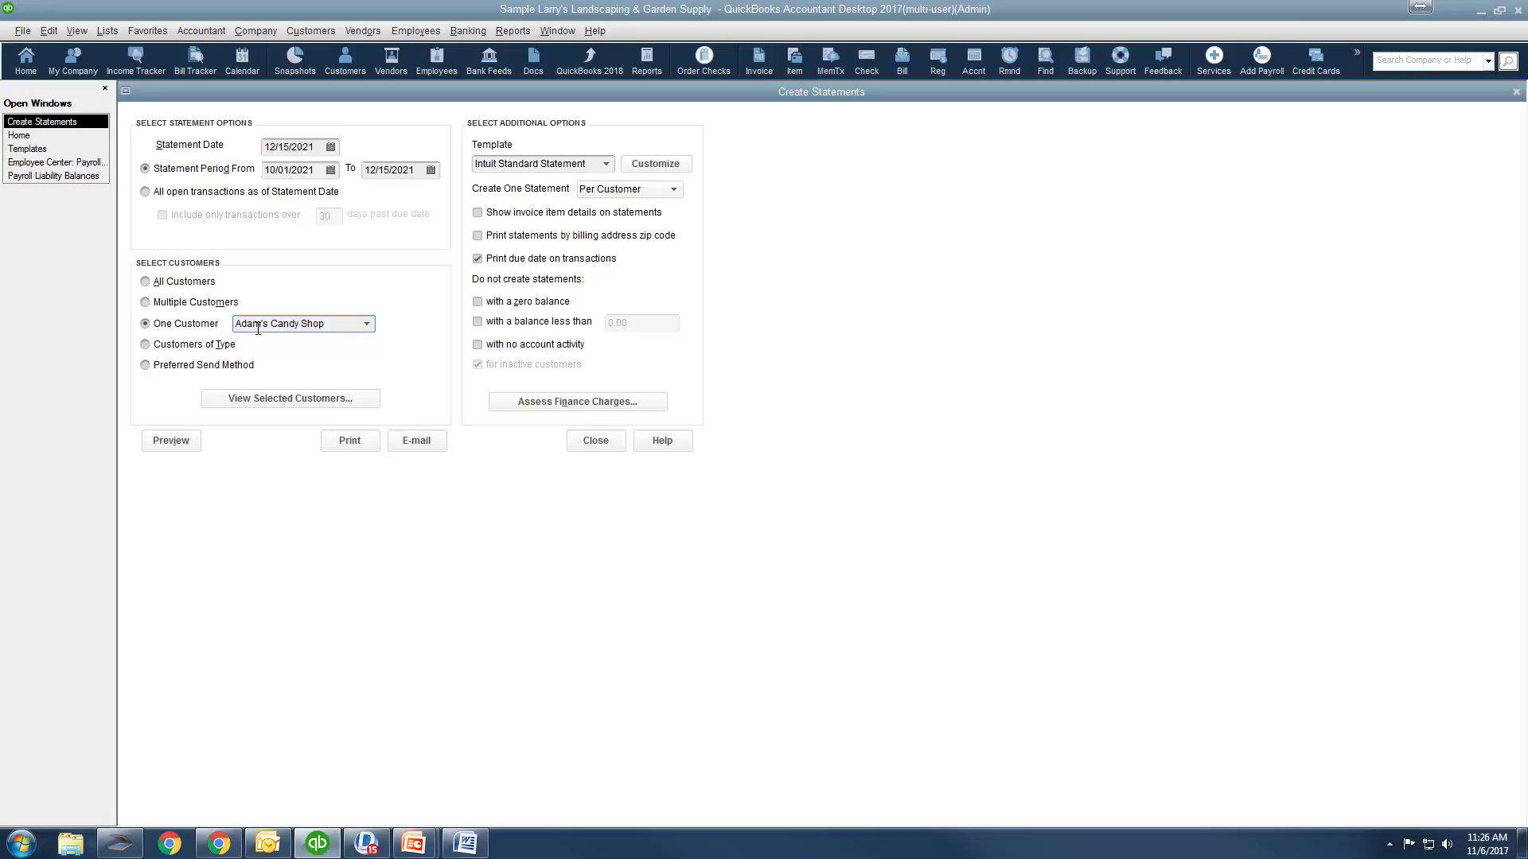
Step: Preview the statement for Adam's Candy Shop and check which statement templates are available
click(173, 440)
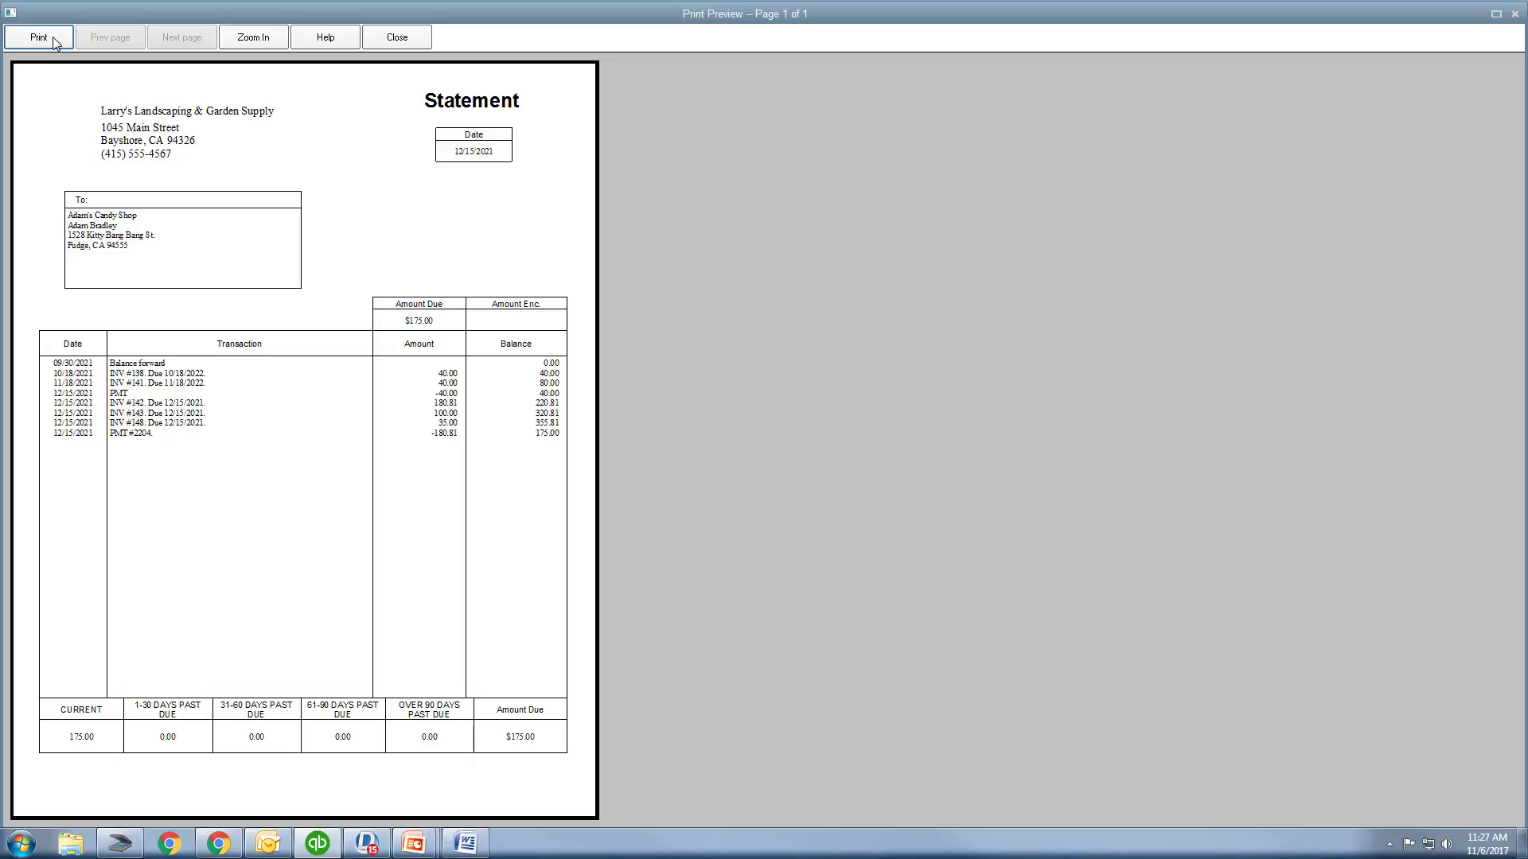
click(397, 37)
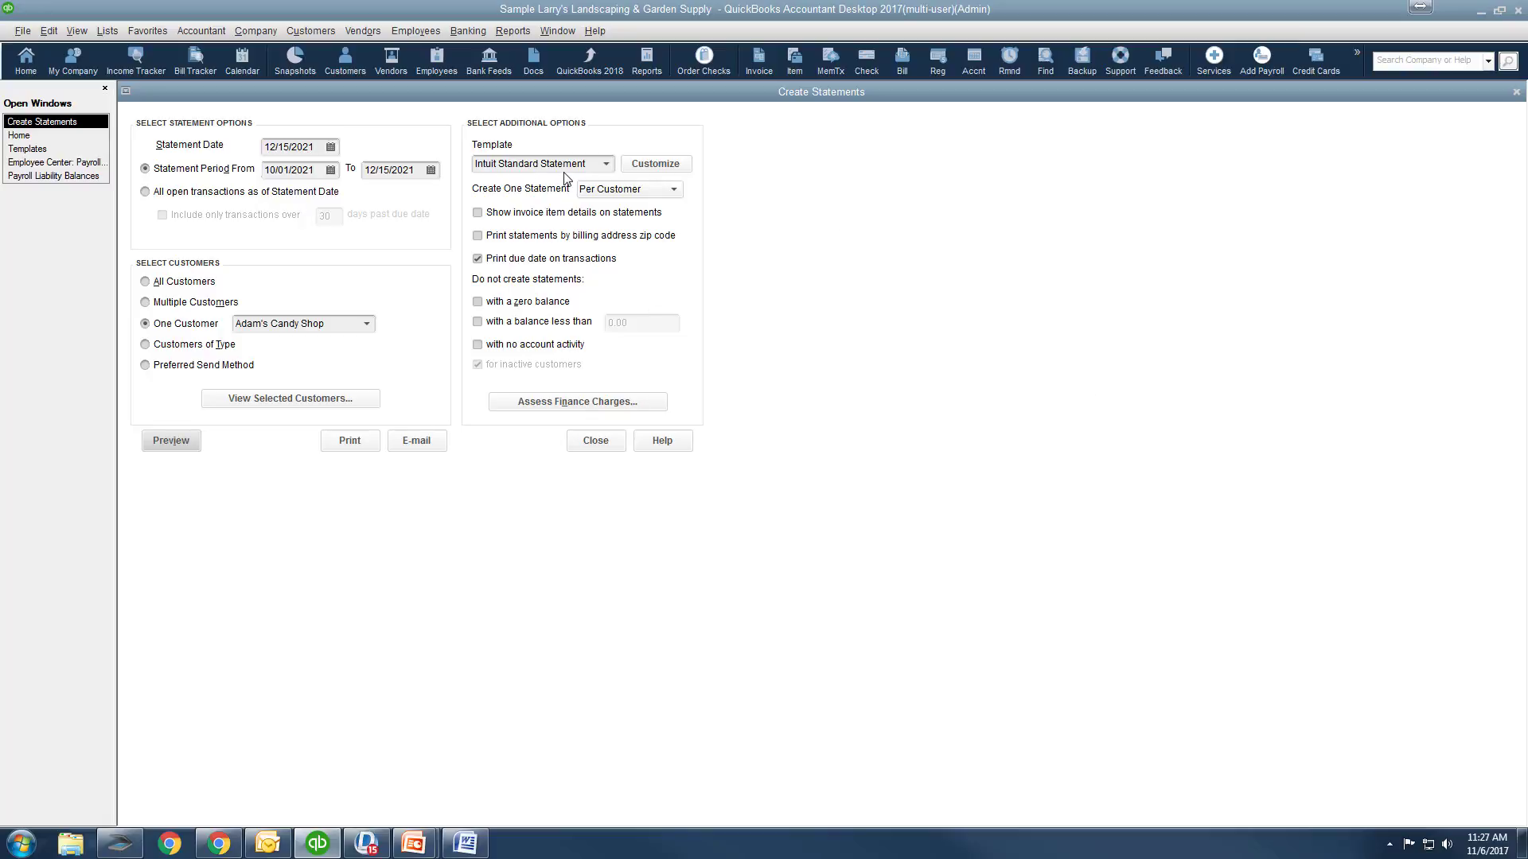
click(609, 163)
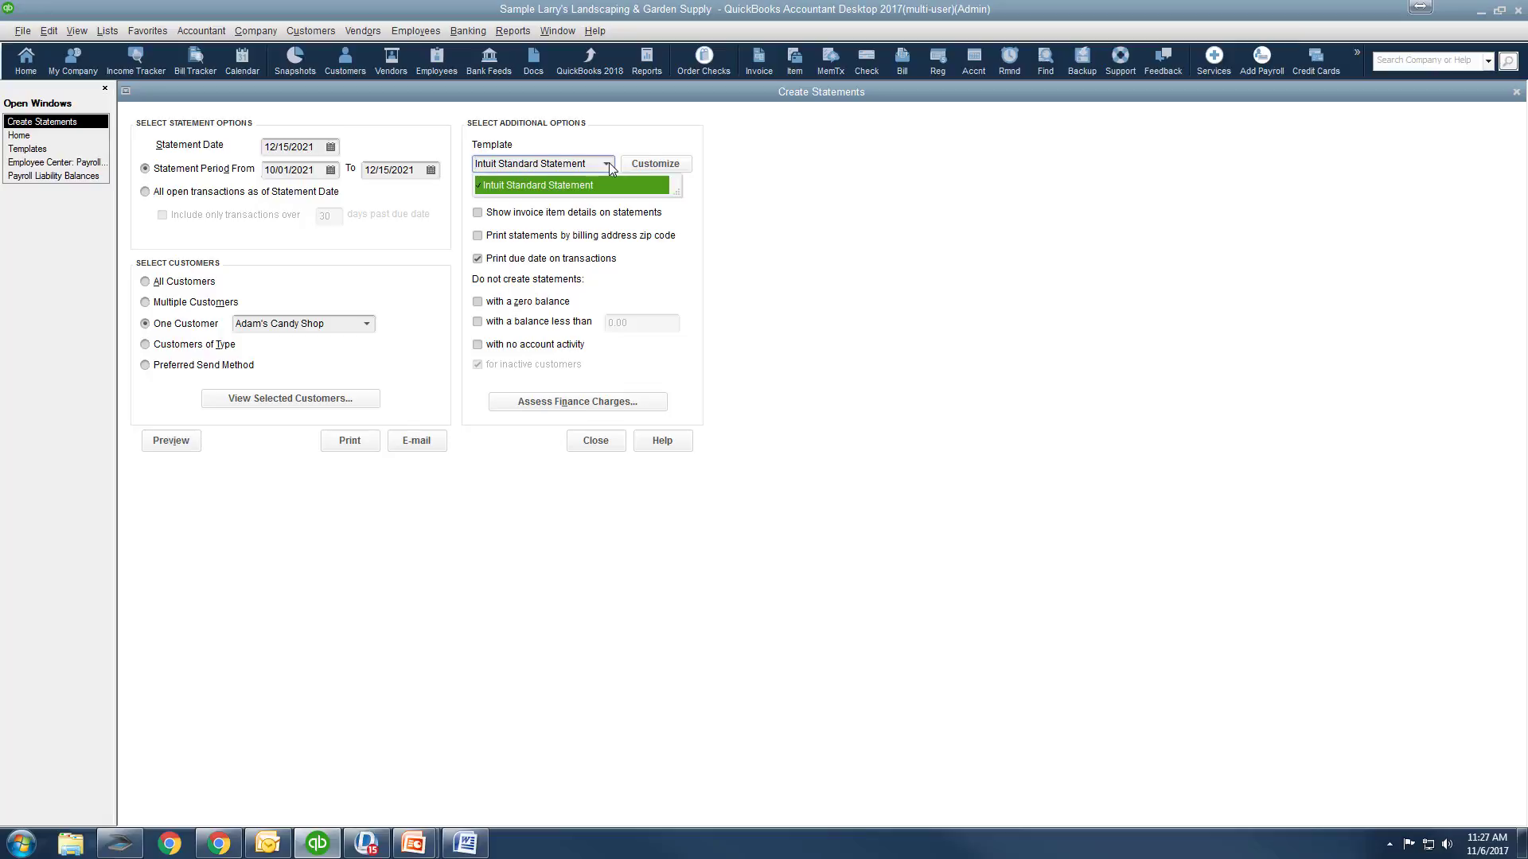
click(608, 163)
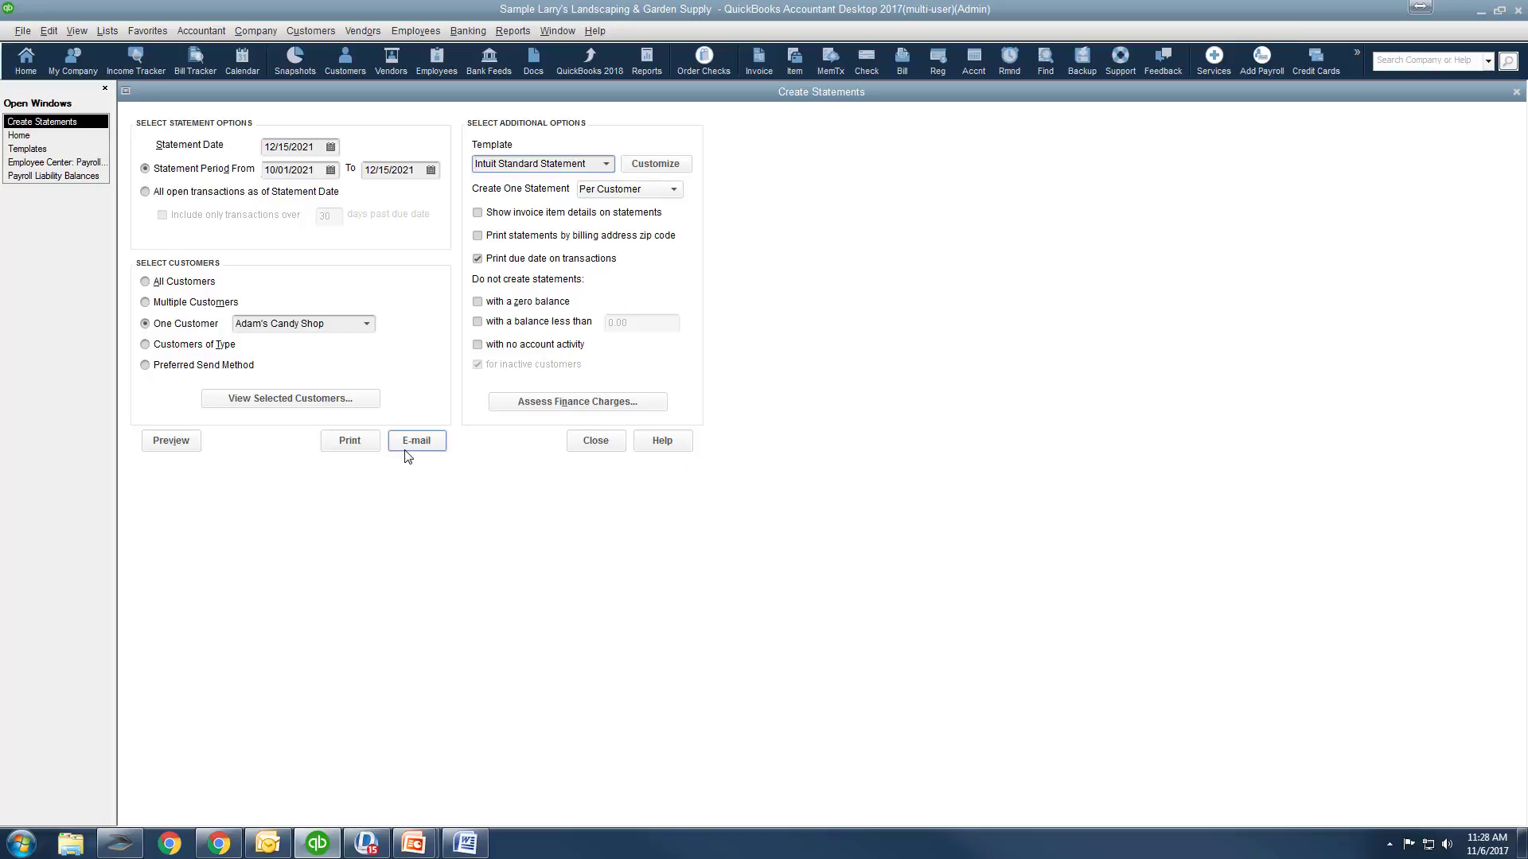
click(170, 439)
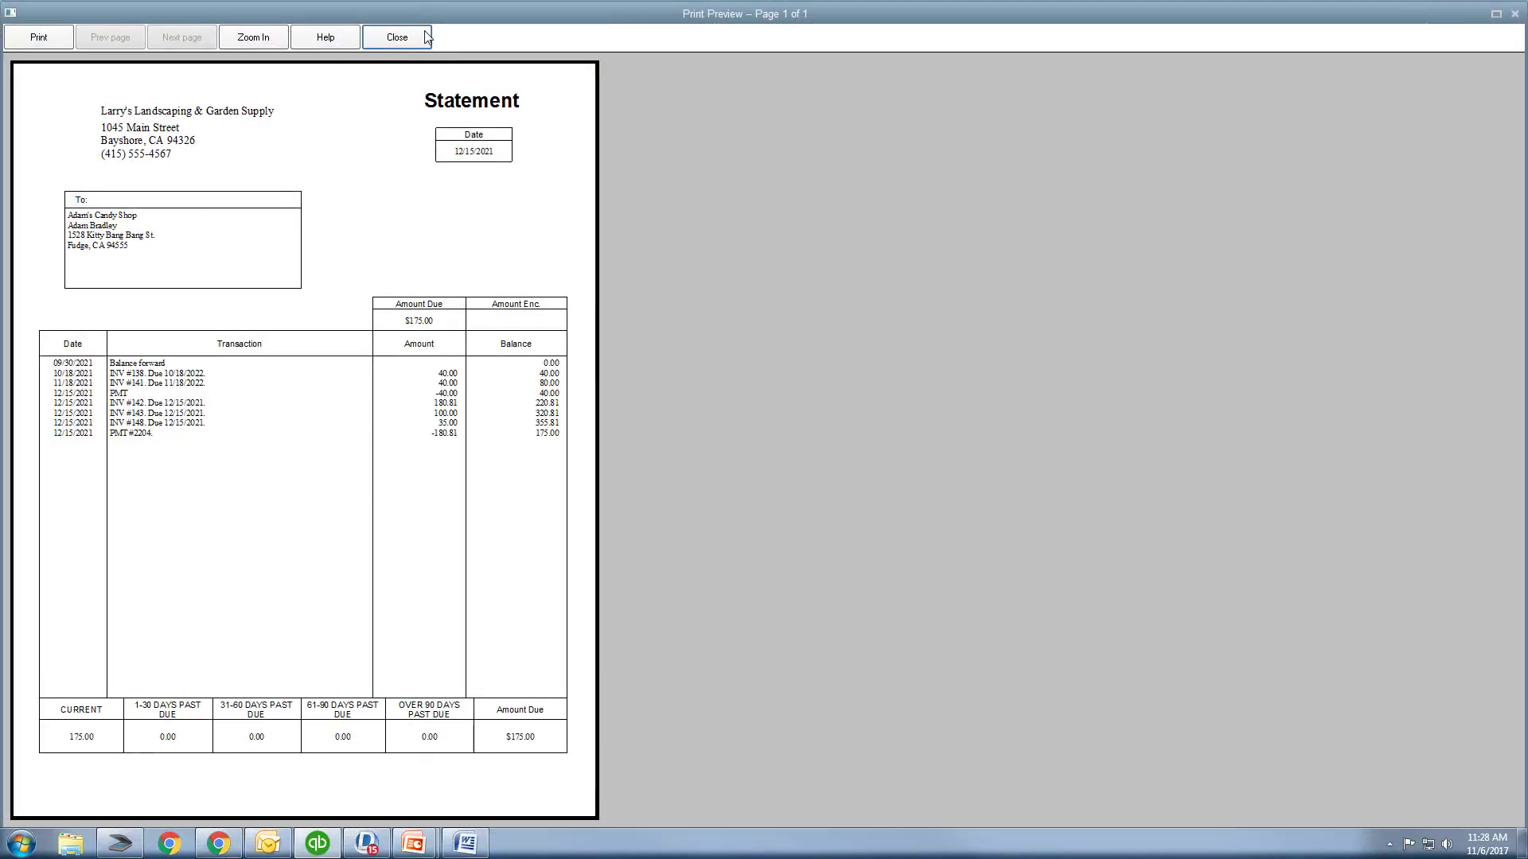
click(413, 44)
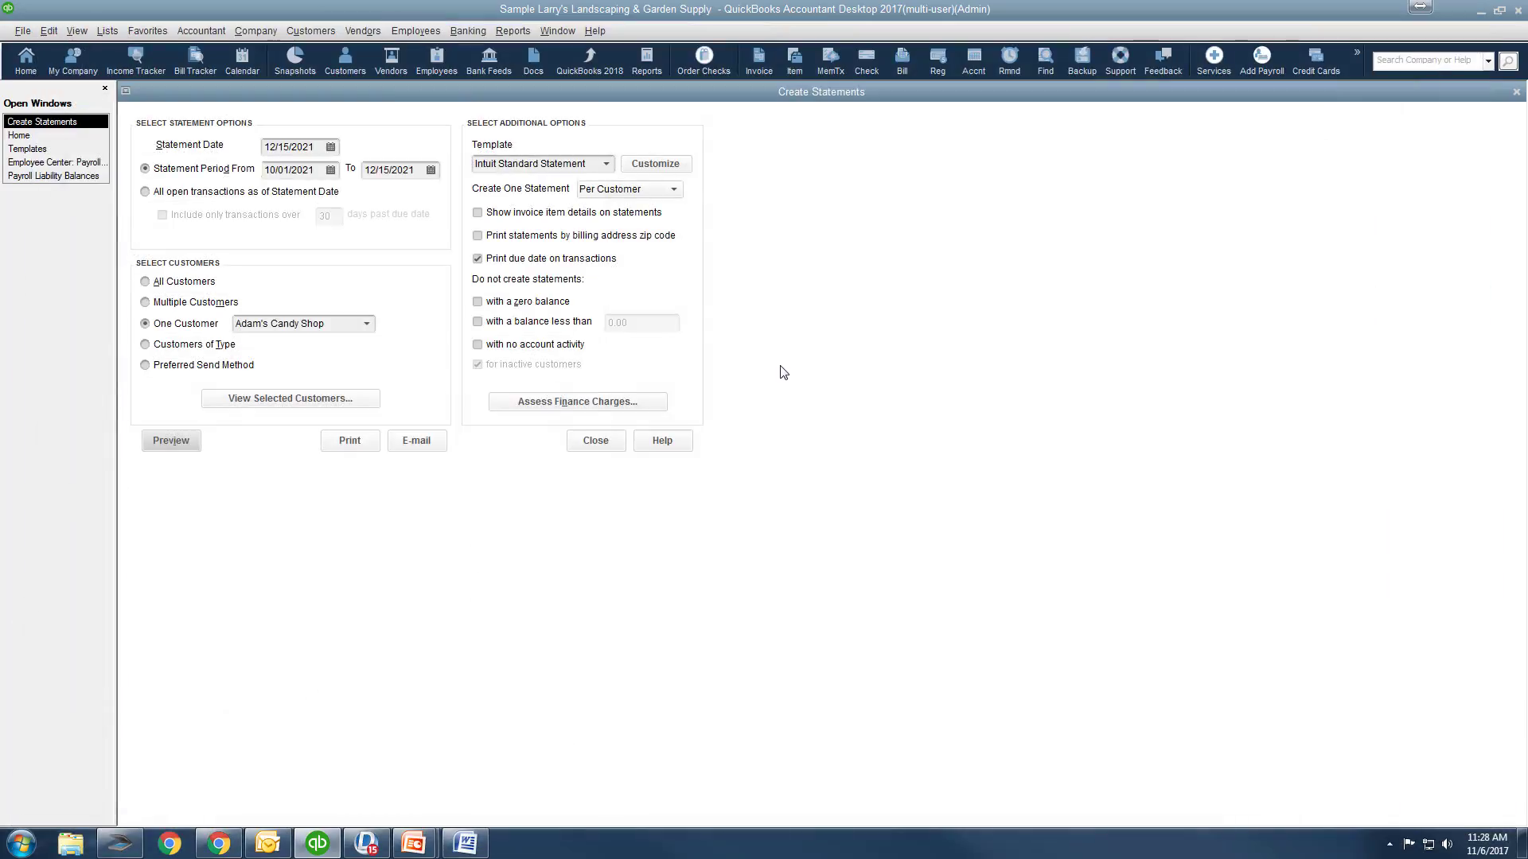